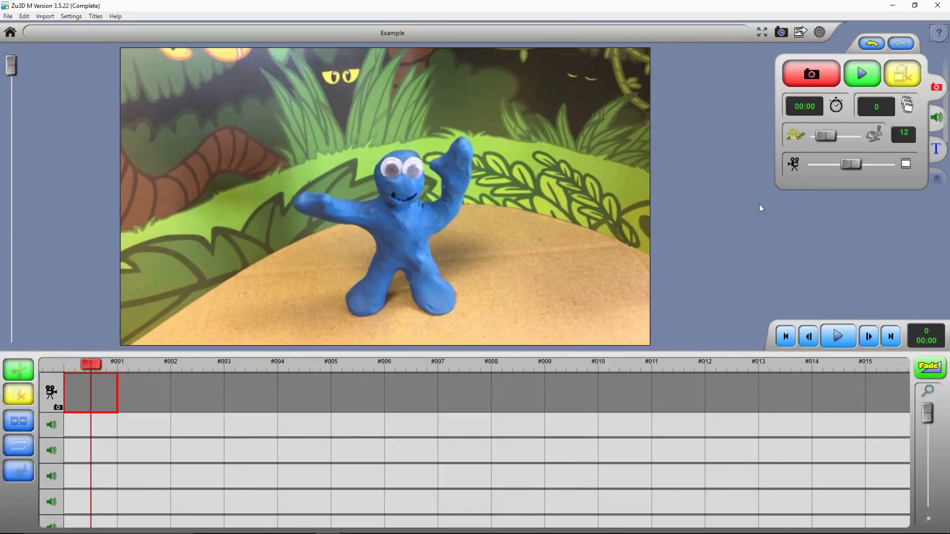
- Capture eleven frames of the blue clay figure as its waving arm lowers to outstretched
click(804, 72)
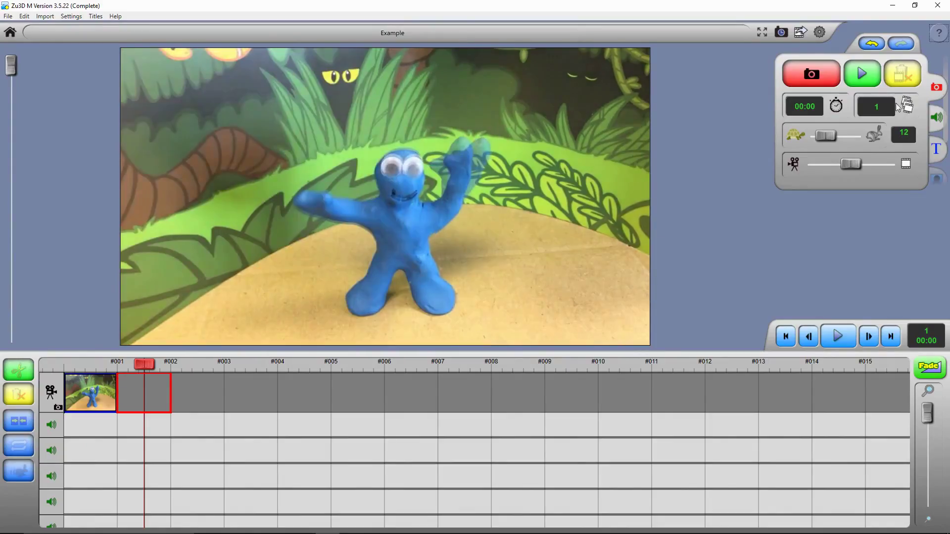
click(802, 81)
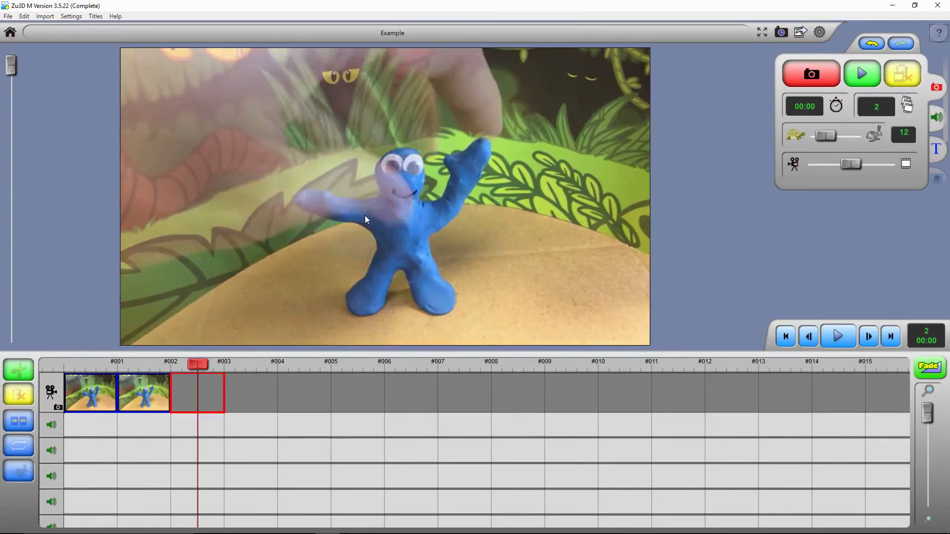
click(807, 79)
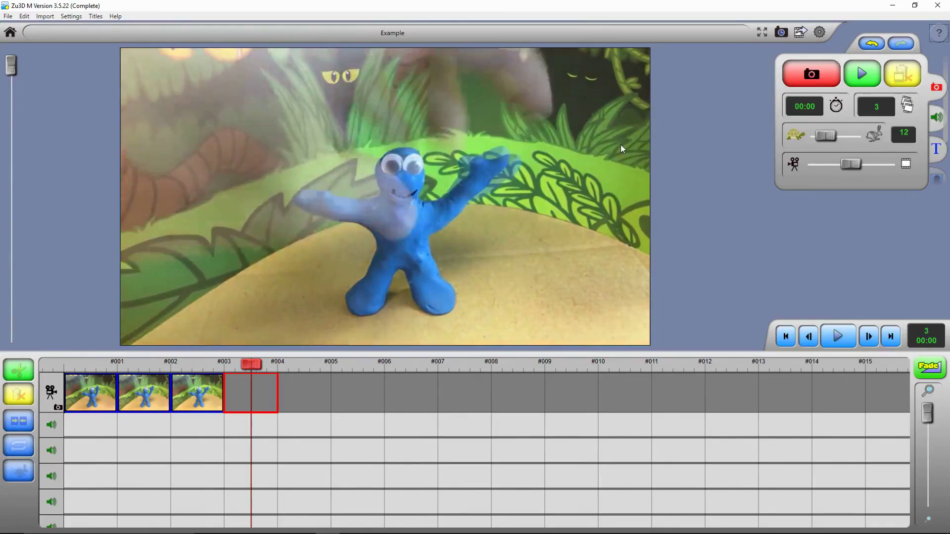
click(800, 74)
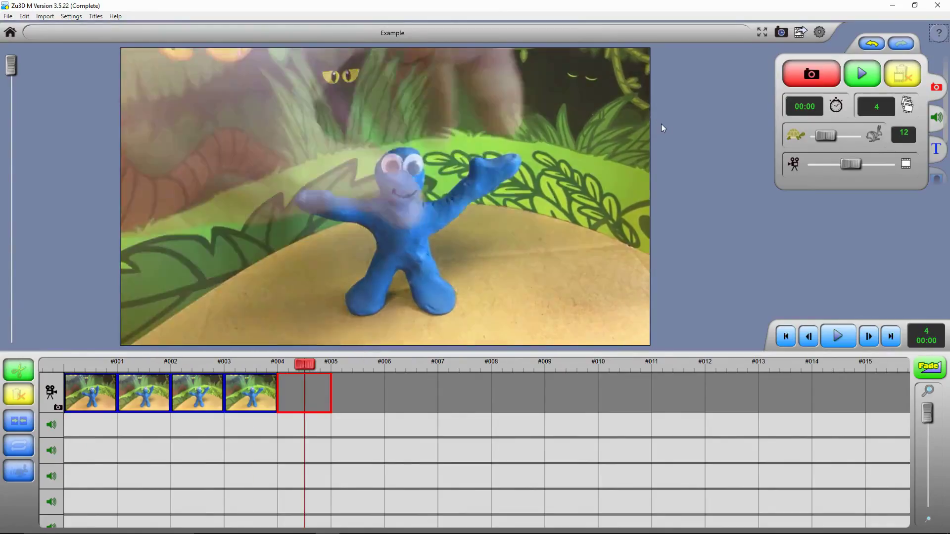
click(808, 75)
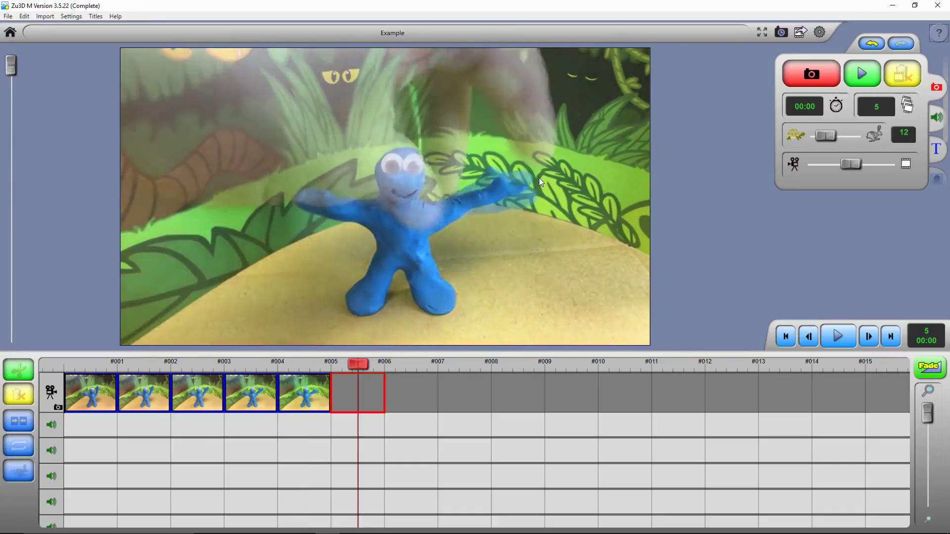
click(814, 73)
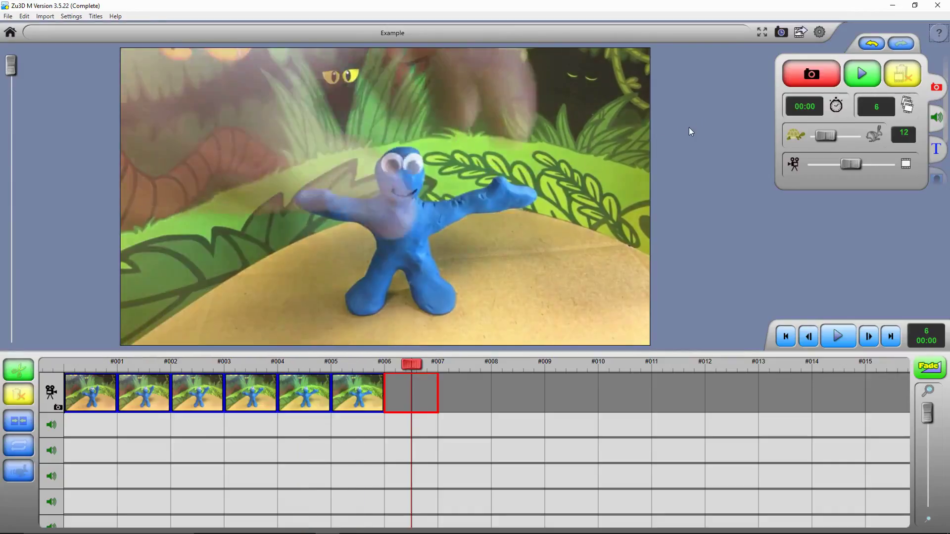
click(791, 82)
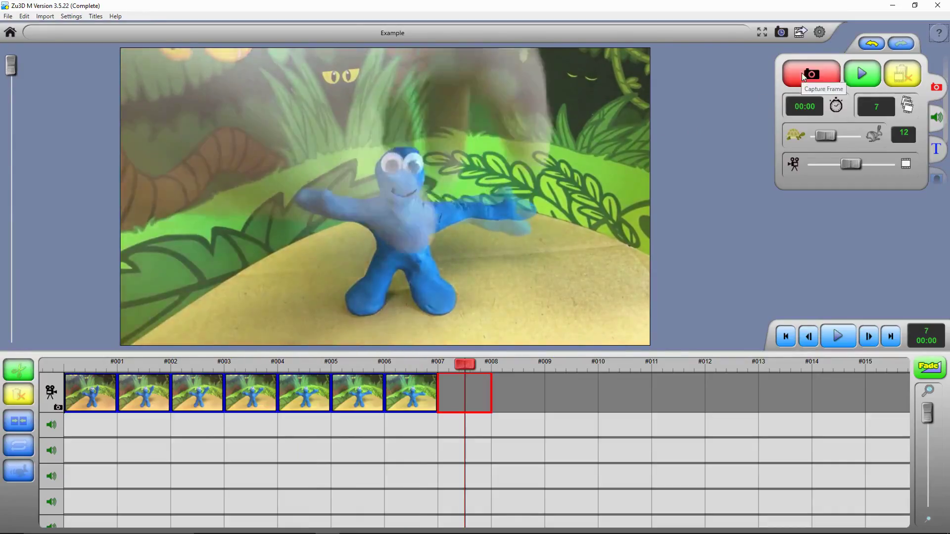
click(786, 76)
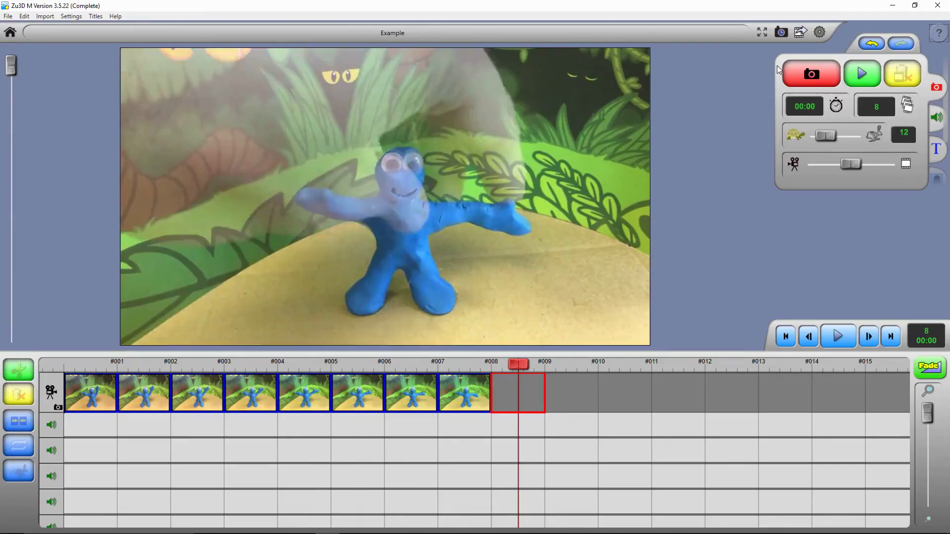
click(786, 75)
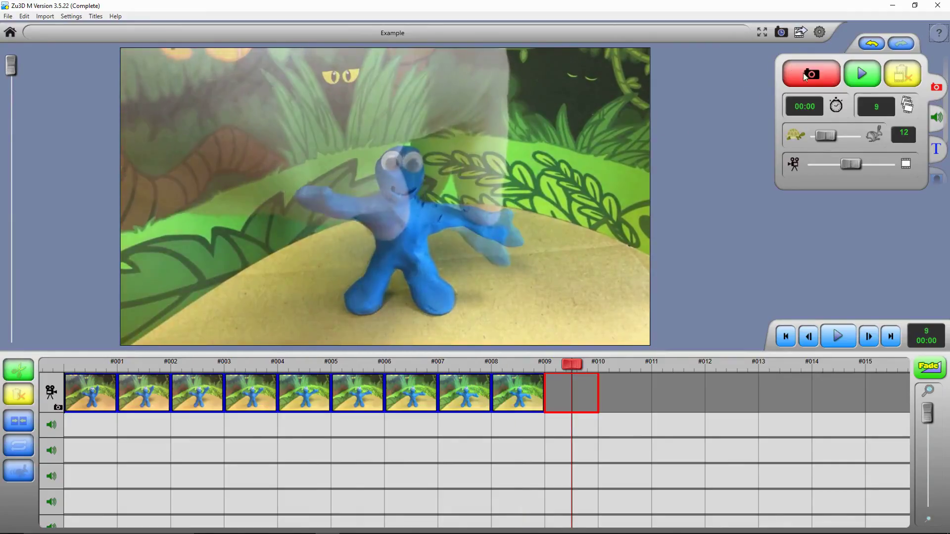
click(805, 75)
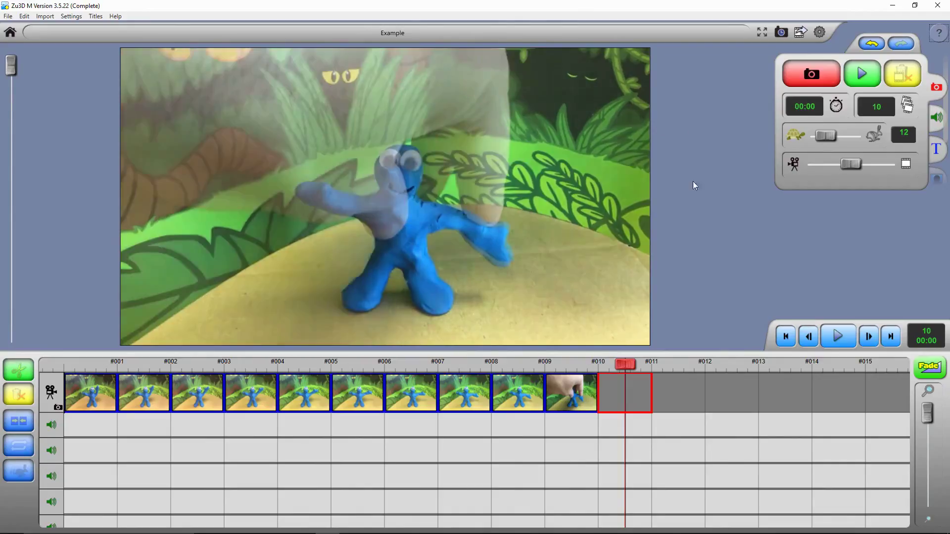
click(809, 75)
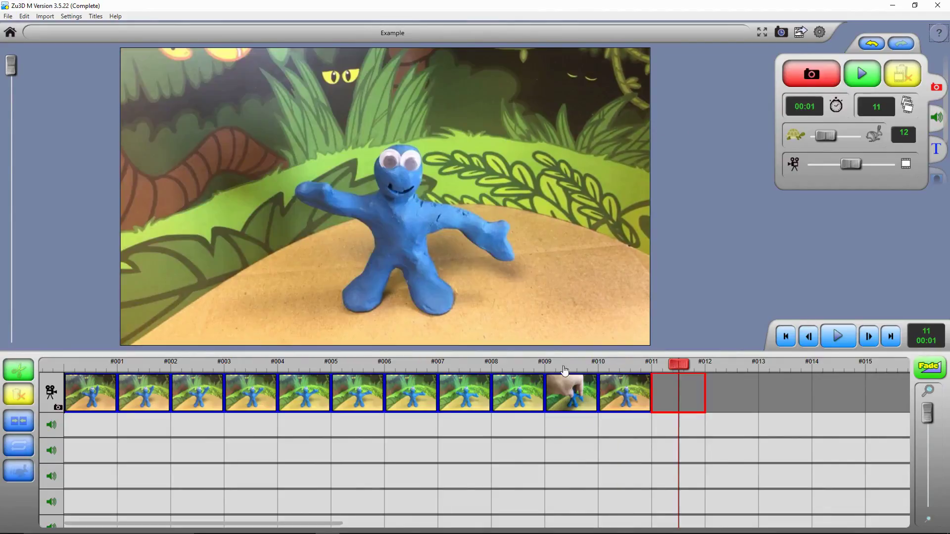
- Delete frame #010, the one with a hand in shot
click(377, 398)
click(451, 397)
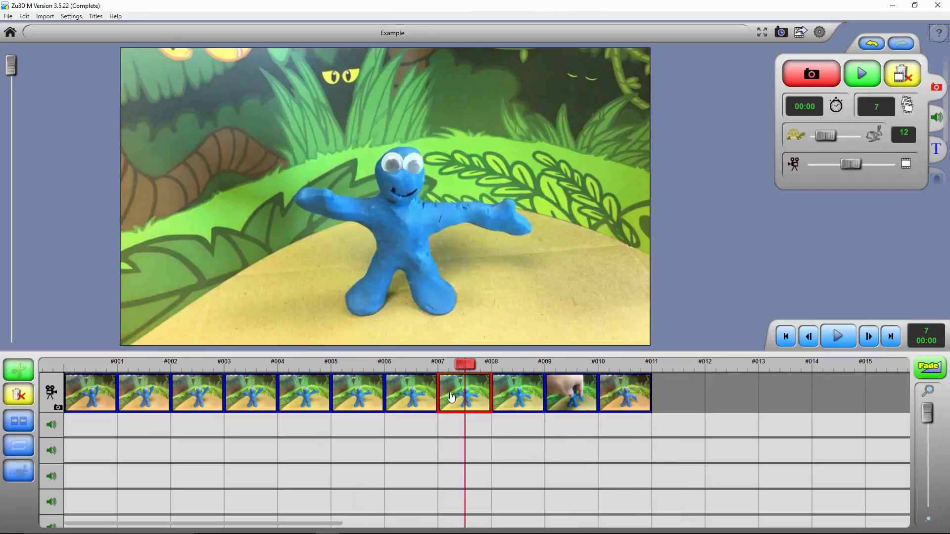
click(560, 393)
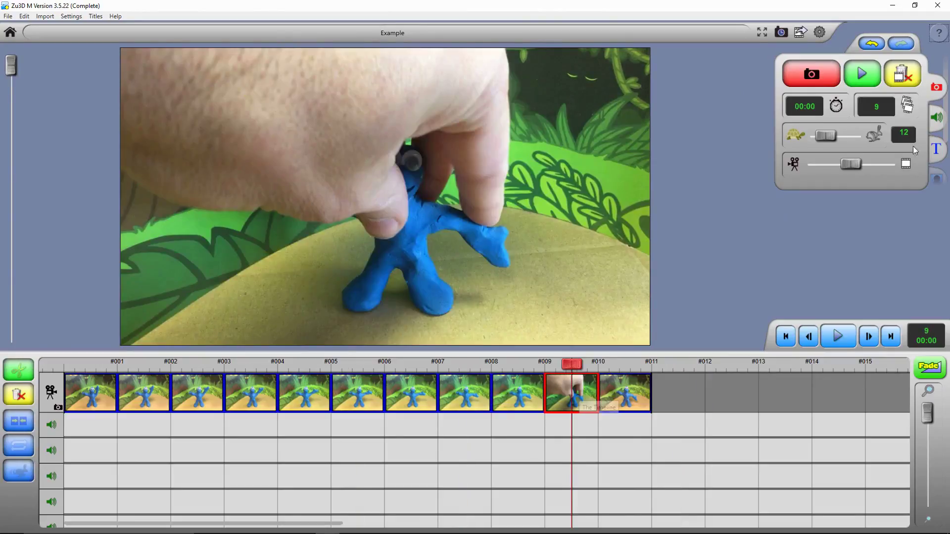
click(901, 74)
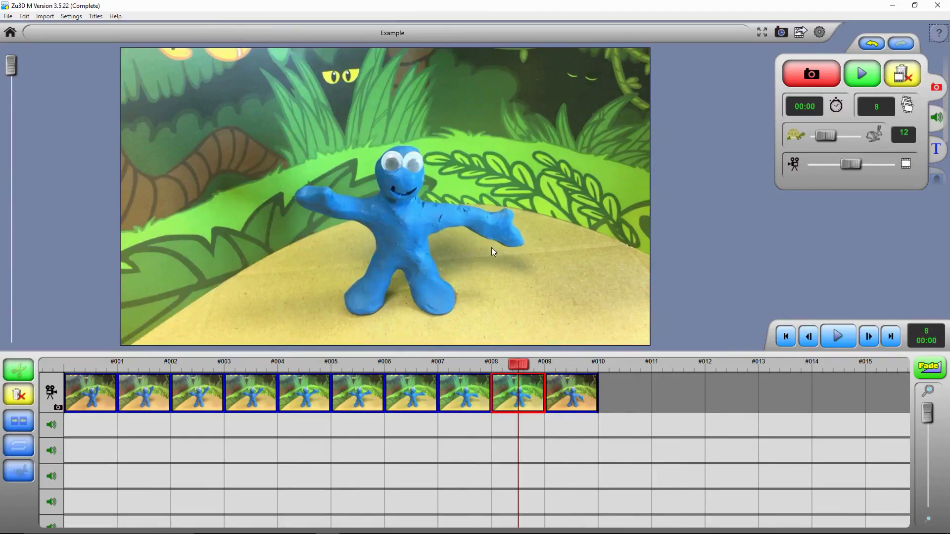
- Capture replacement poses to reach twelve frames and play the animation from the first frame
click(814, 86)
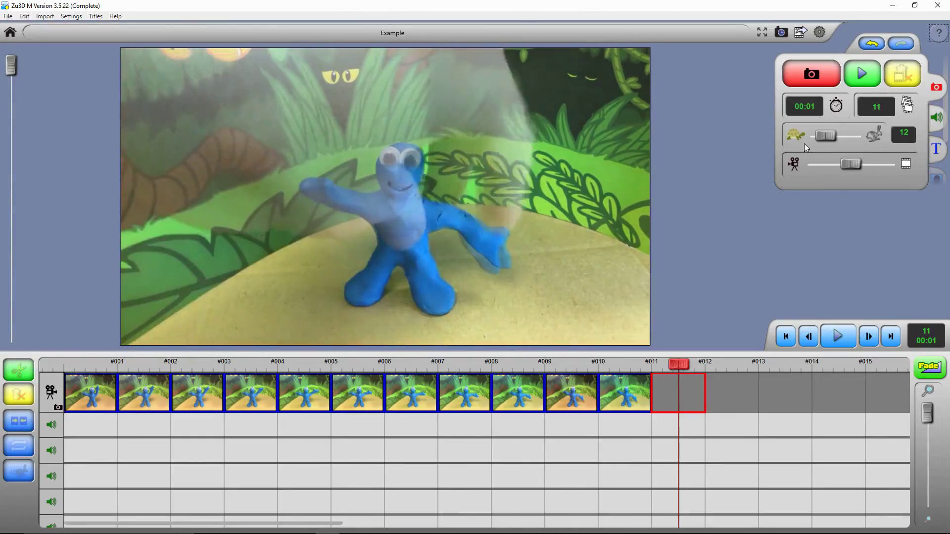
key(space)
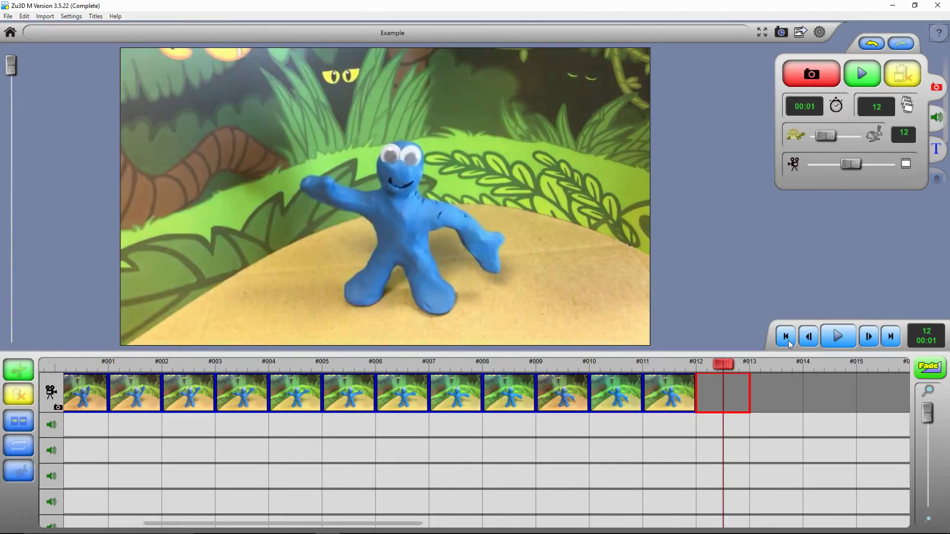
click(825, 330)
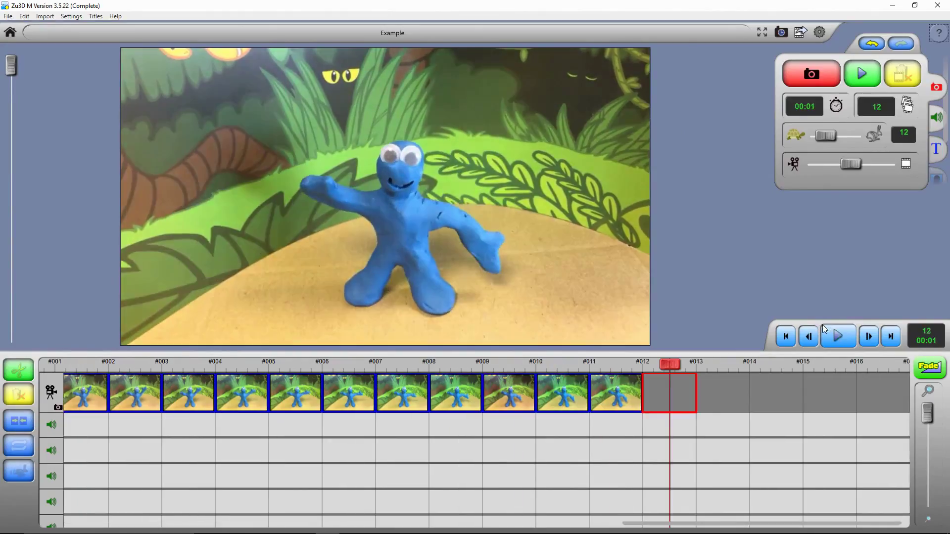
key(Home)
click(836, 339)
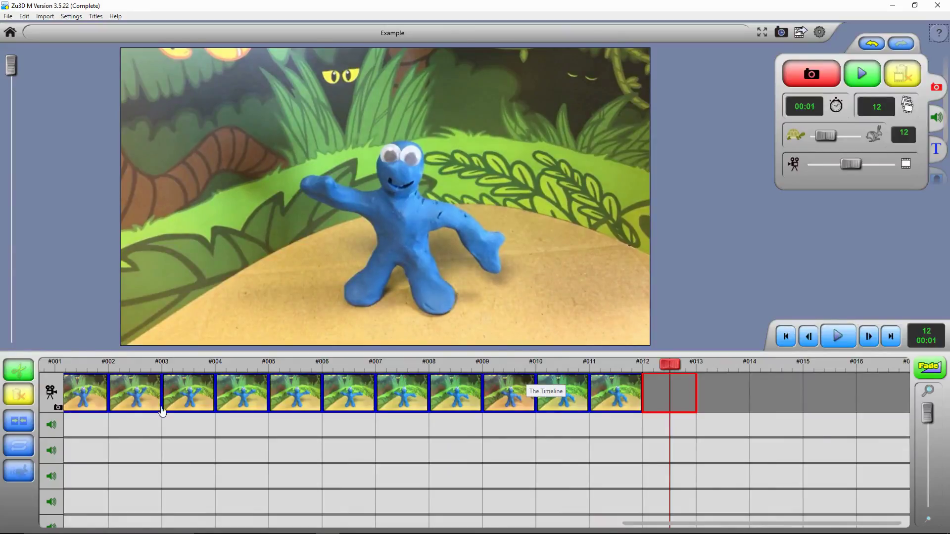
- Copy the waving clip and paste the copy directly after the original on the timeline
key(Home)
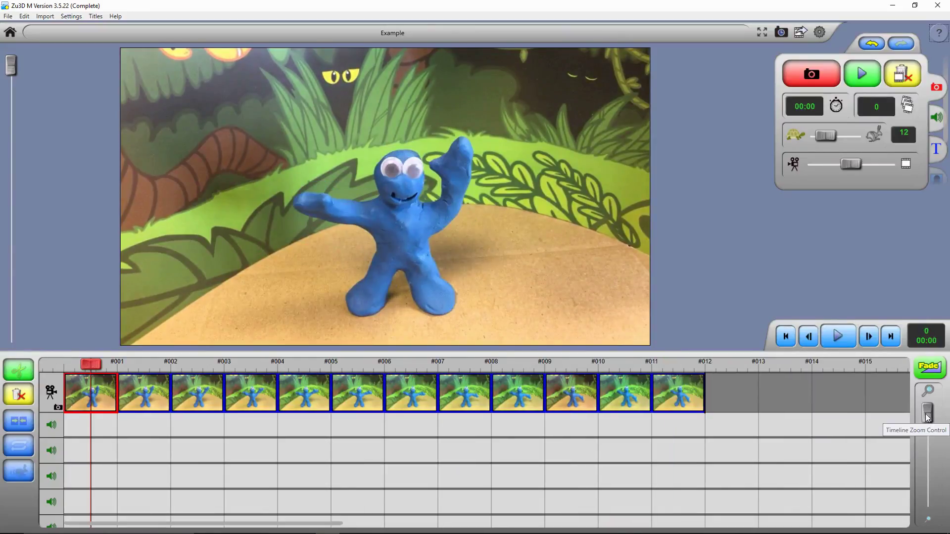
drag(922, 418, 915, 474)
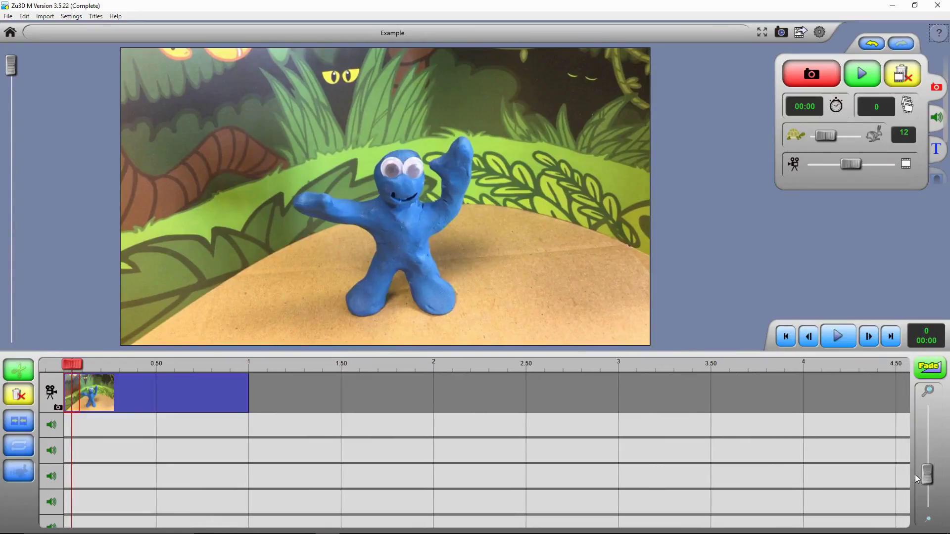
click(143, 390)
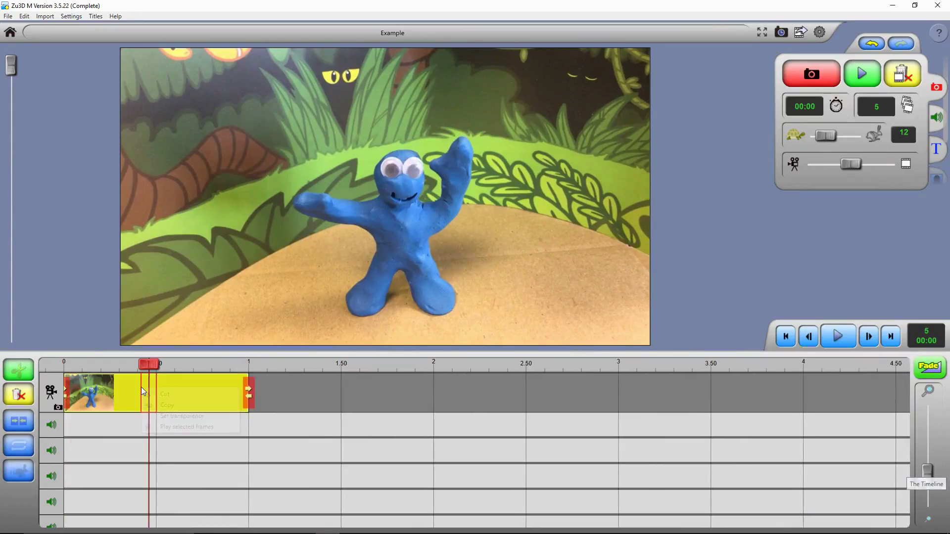
right_click(144, 389)
click(326, 410)
right_click(297, 396)
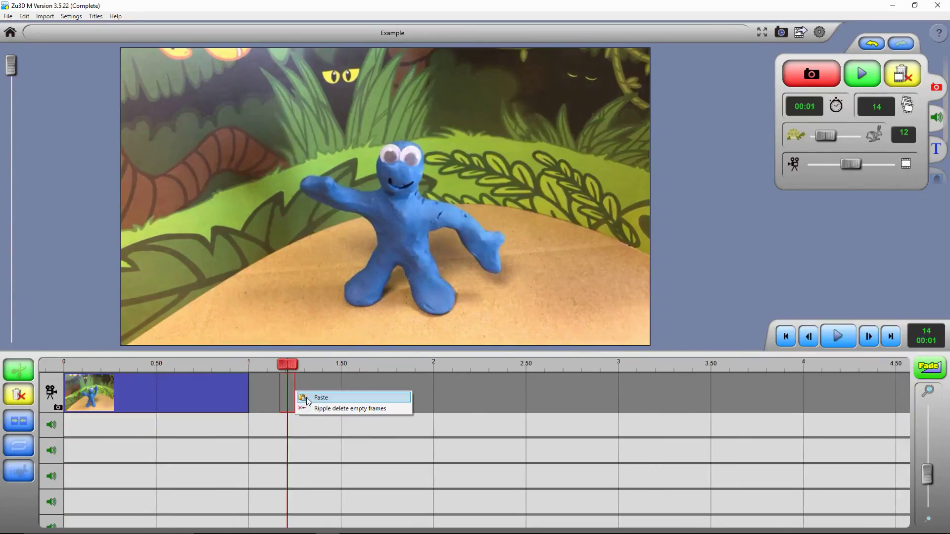
click(313, 395)
mouse_move(319, 401)
mouse_down()
mouse_move(447, 398)
mouse_move(324, 405)
mouse_move(321, 395)
mouse_up()
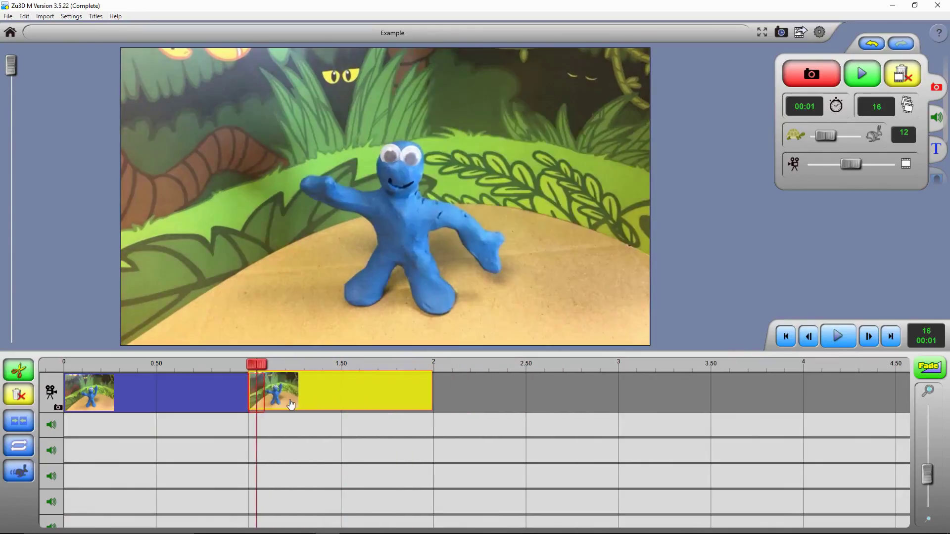
click(336, 392)
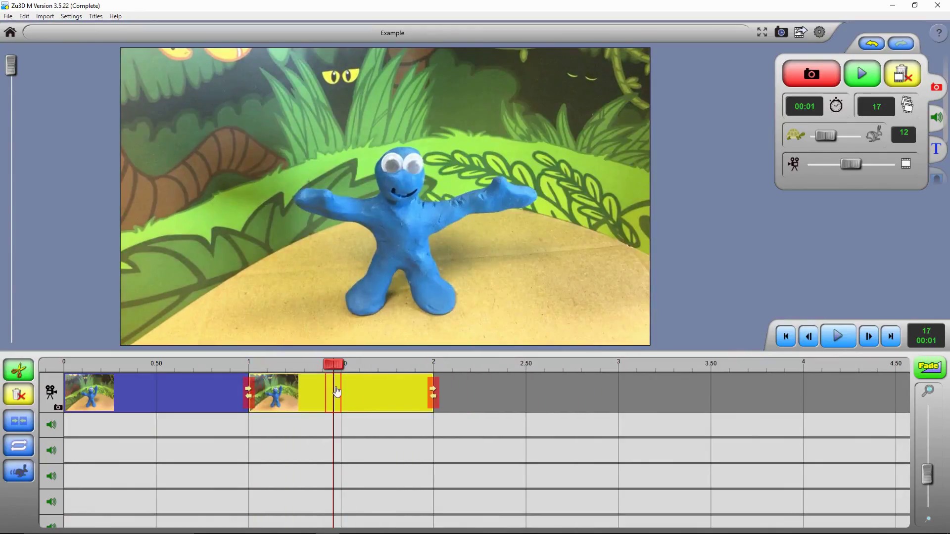
- Reverse the frame order of the pasted copy and preview it from the start
click(26, 448)
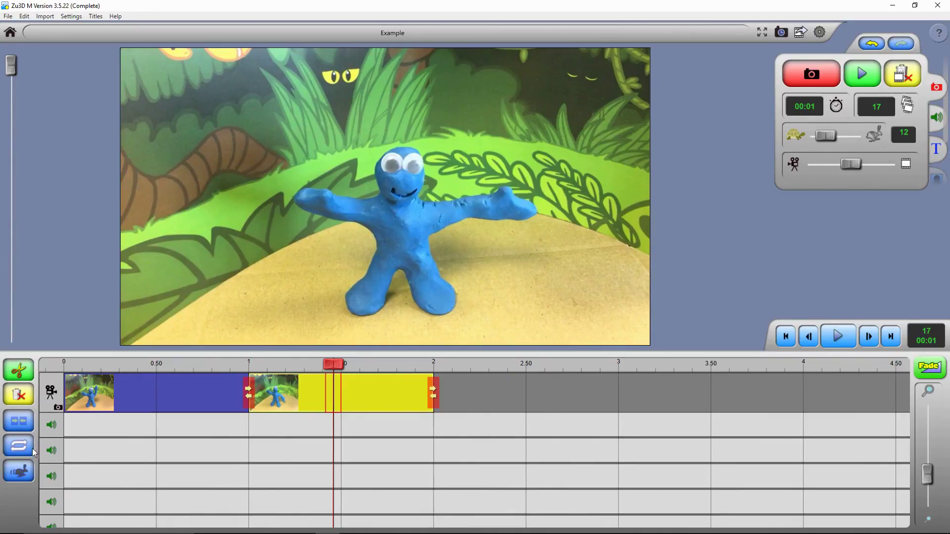
click(785, 337)
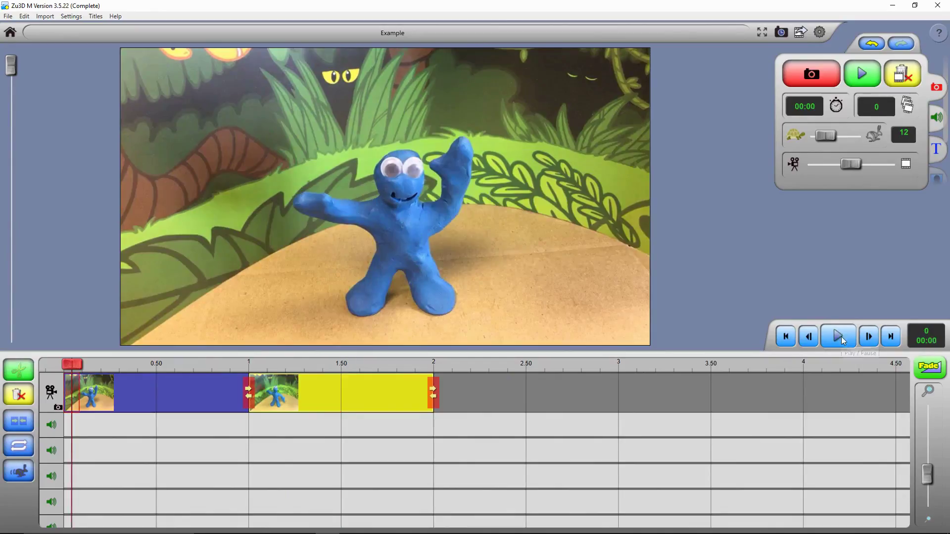
click(839, 337)
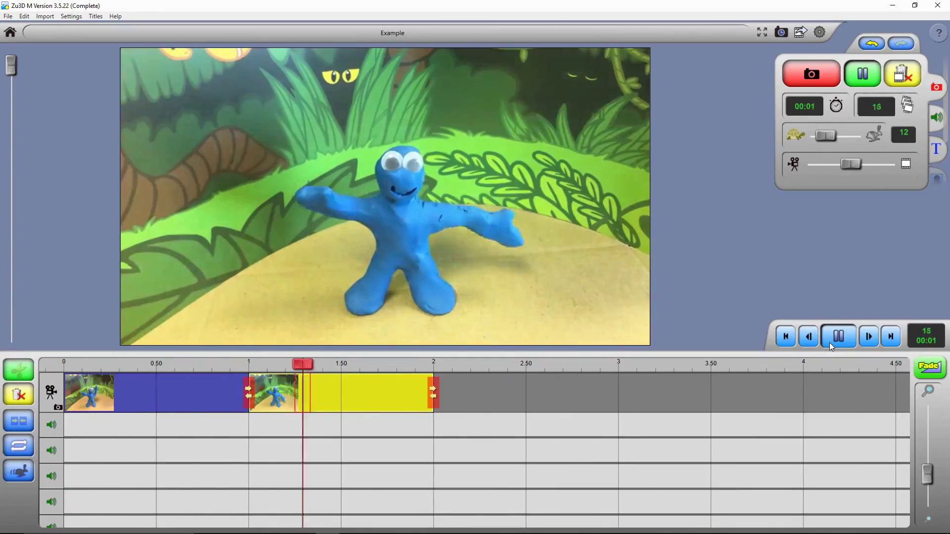
- Copy the waving clip again and paste further copies after the second clip
click(212, 403)
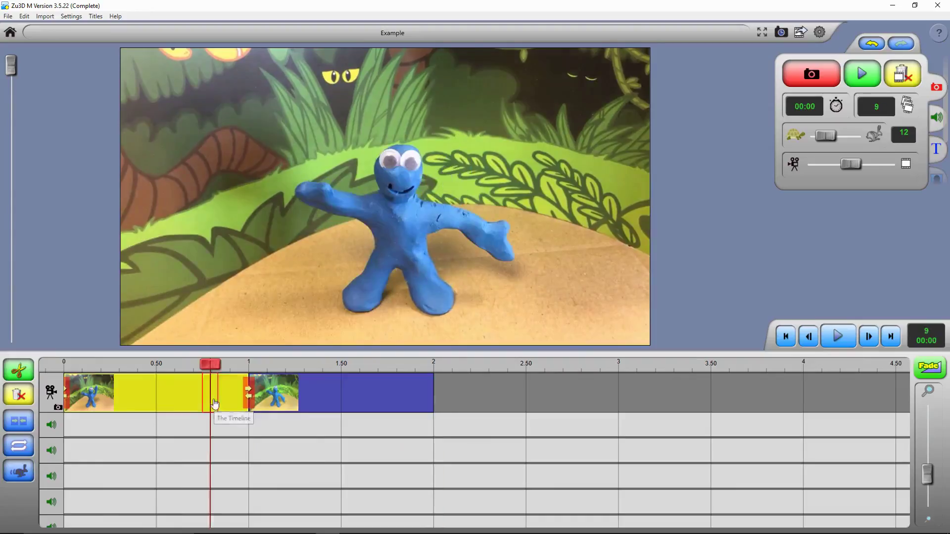
right_click(164, 395)
click(468, 405)
right_click(456, 398)
click(463, 405)
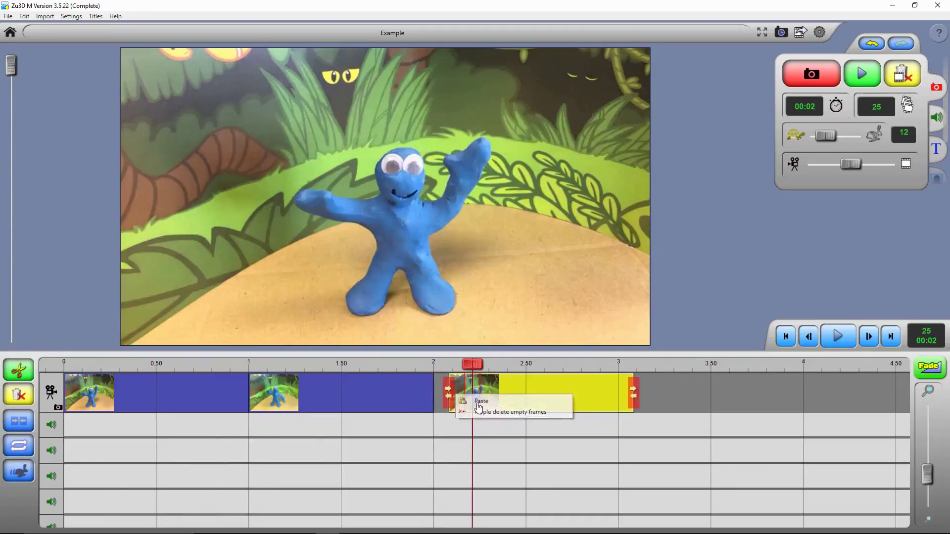
click(490, 403)
click(354, 399)
right_click(354, 399)
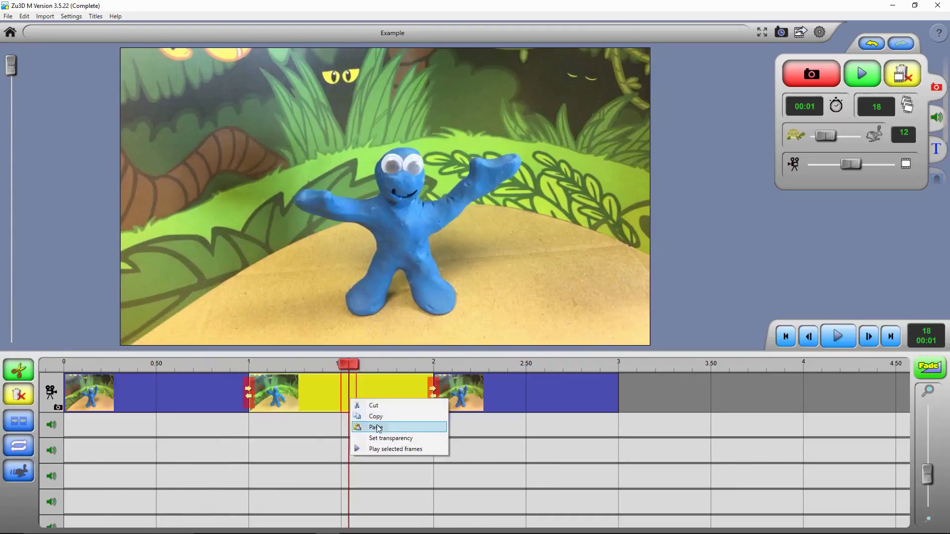
click(380, 415)
- Butt one pasted copy against the 3 s clip and another against the 4 s mark
right_click(664, 403)
click(685, 406)
drag(684, 409, 500, 399)
right_click(500, 400)
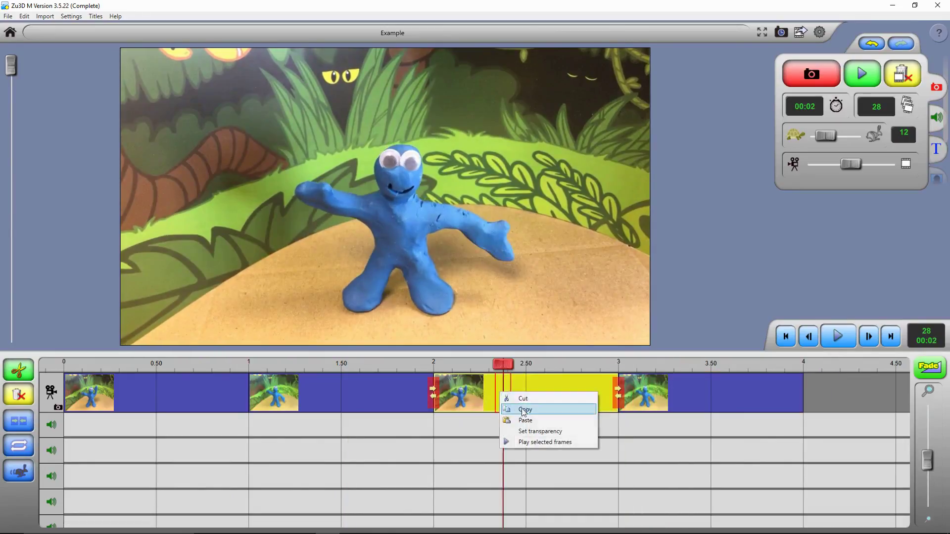
click(524, 420)
click(850, 410)
drag(850, 410, 833, 409)
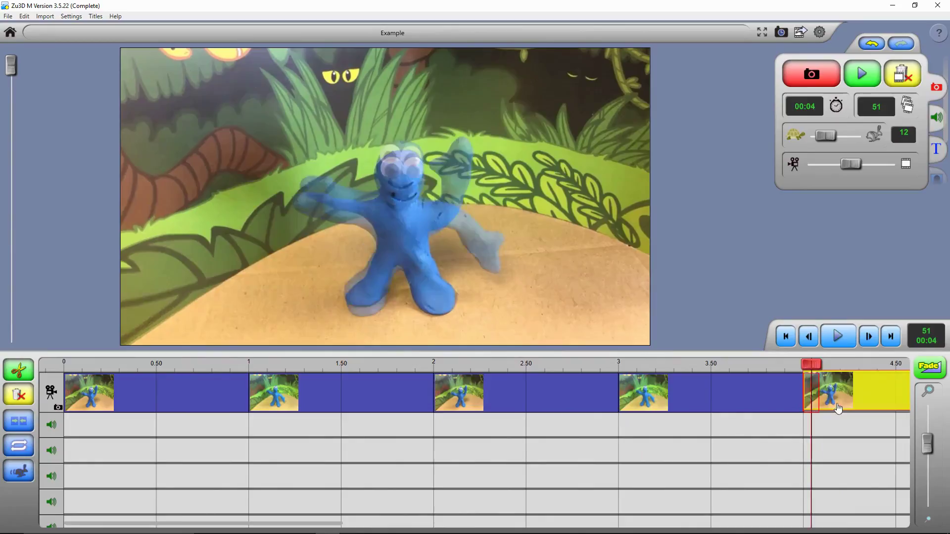
- Join all the clips into one continuous clip of about 5 seconds and play it
drag(706, 447, 73, 417)
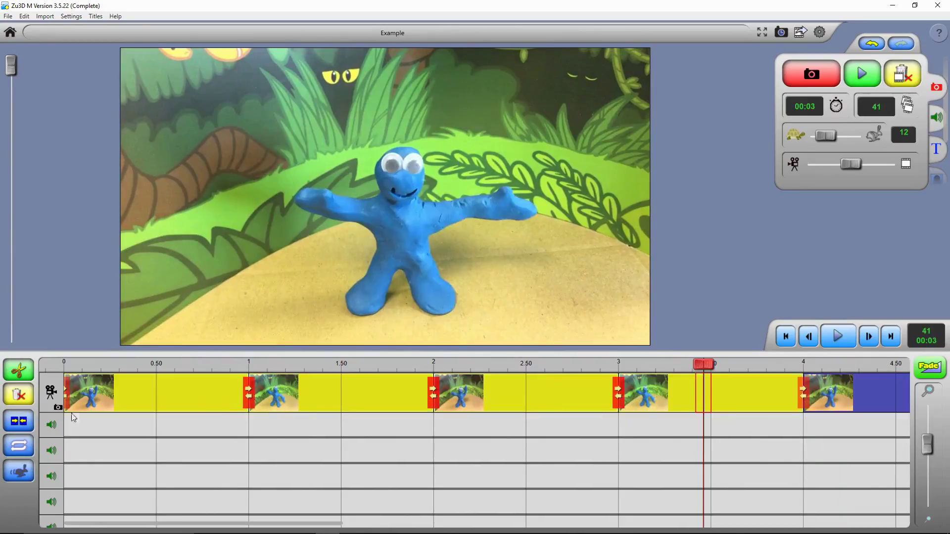
click(20, 423)
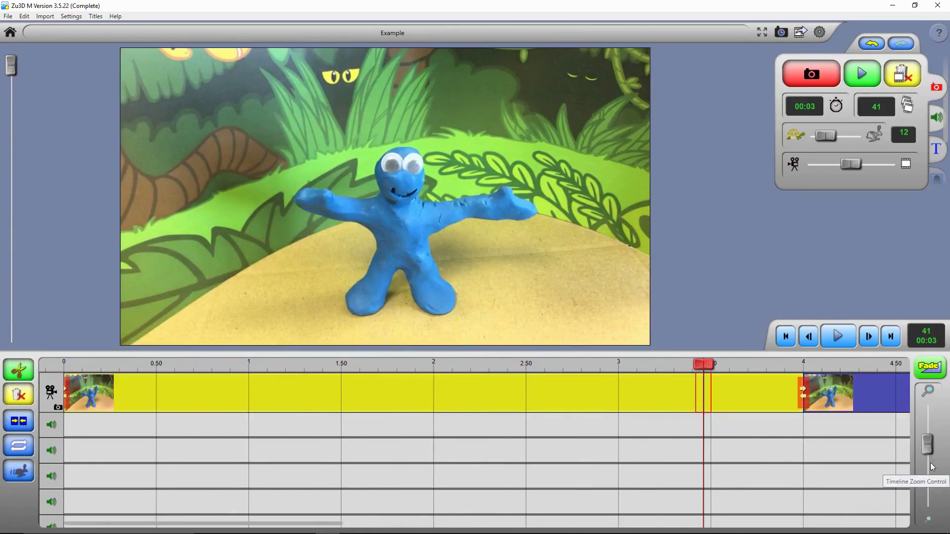
drag(928, 458, 927, 514)
drag(616, 443, 549, 405)
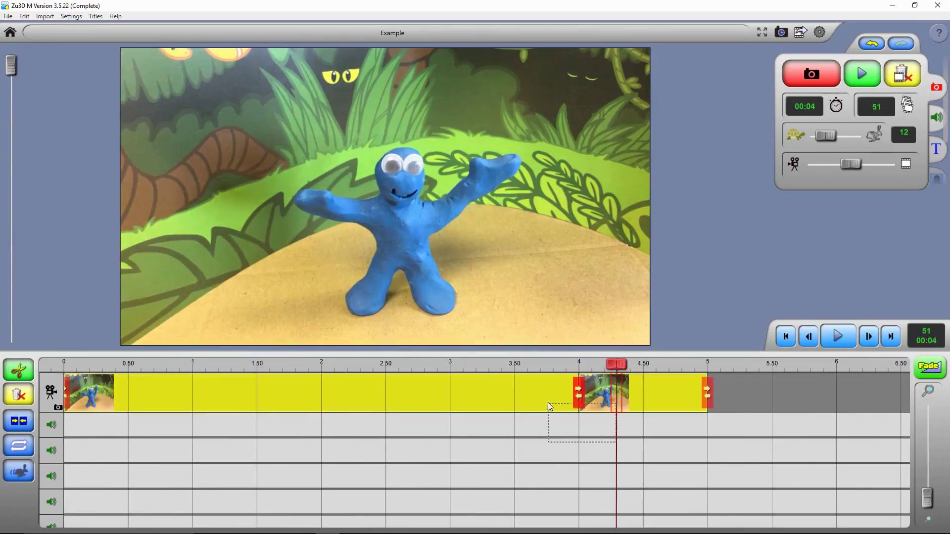
click(14, 419)
click(786, 337)
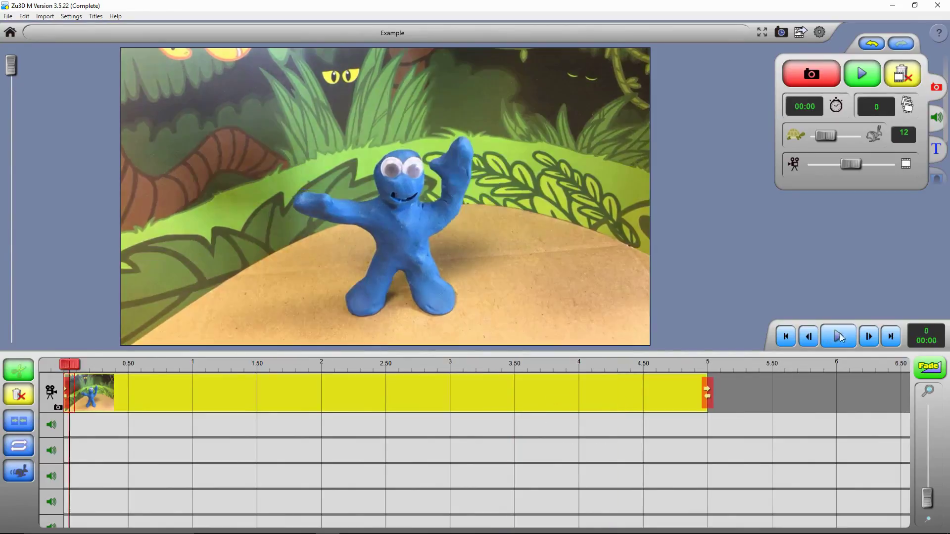
click(837, 337)
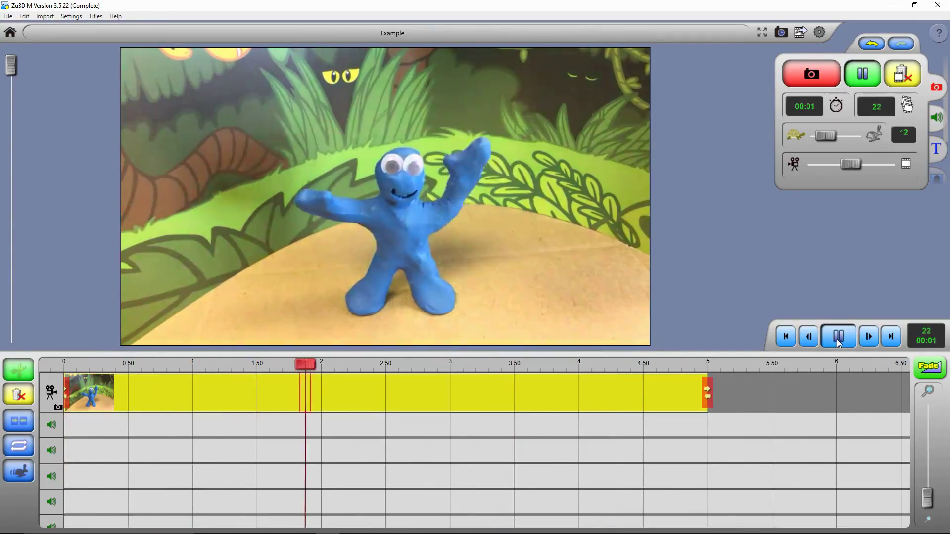
- Lower the frame rate to 4.5, then 3.5, and preview the slower playback
click(826, 336)
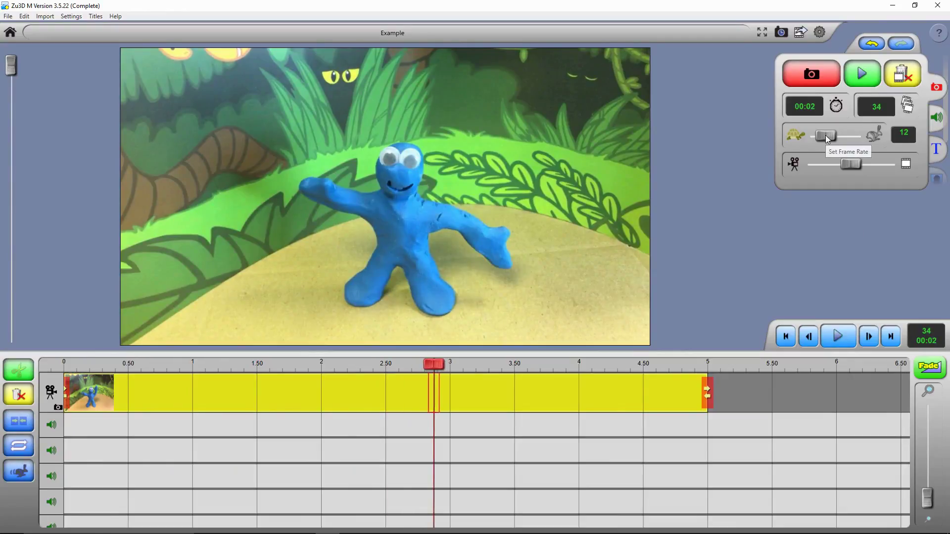
drag(824, 135, 820, 138)
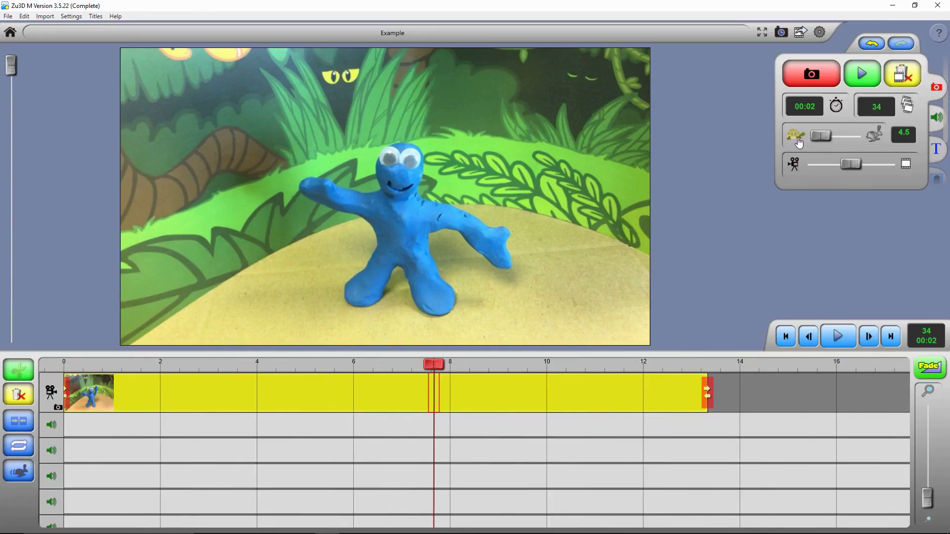
click(796, 138)
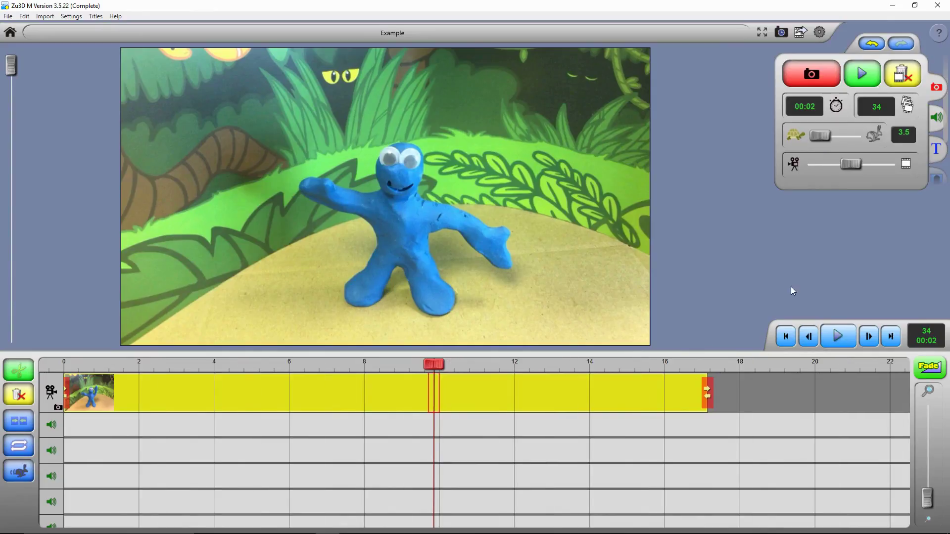
click(785, 336)
click(840, 338)
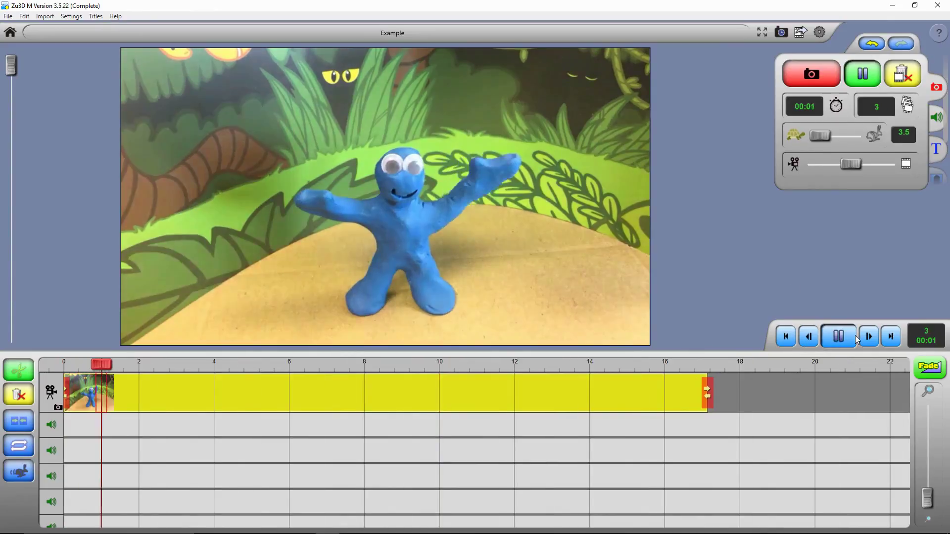
click(850, 335)
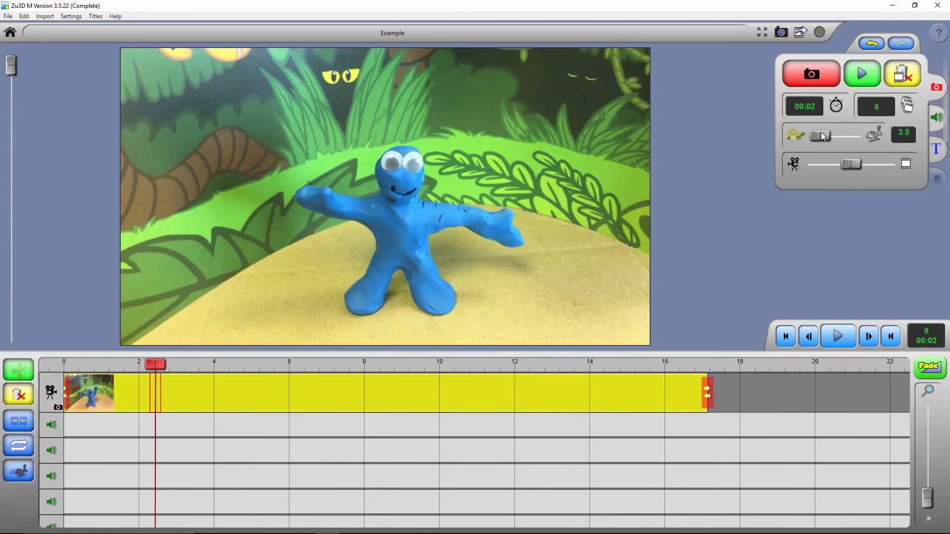
- Set the frame rate to 23 and preview the animation from the first frame
drag(822, 137, 833, 135)
click(785, 336)
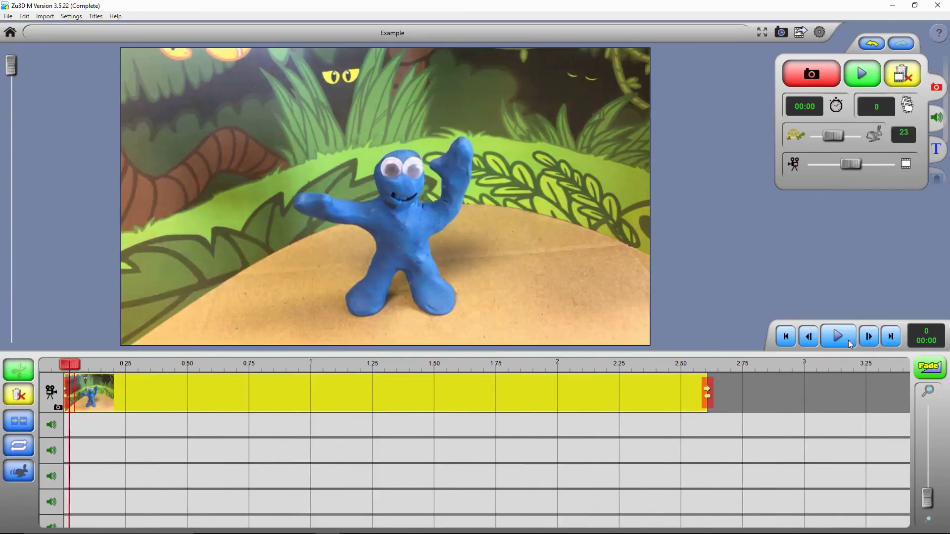
click(850, 344)
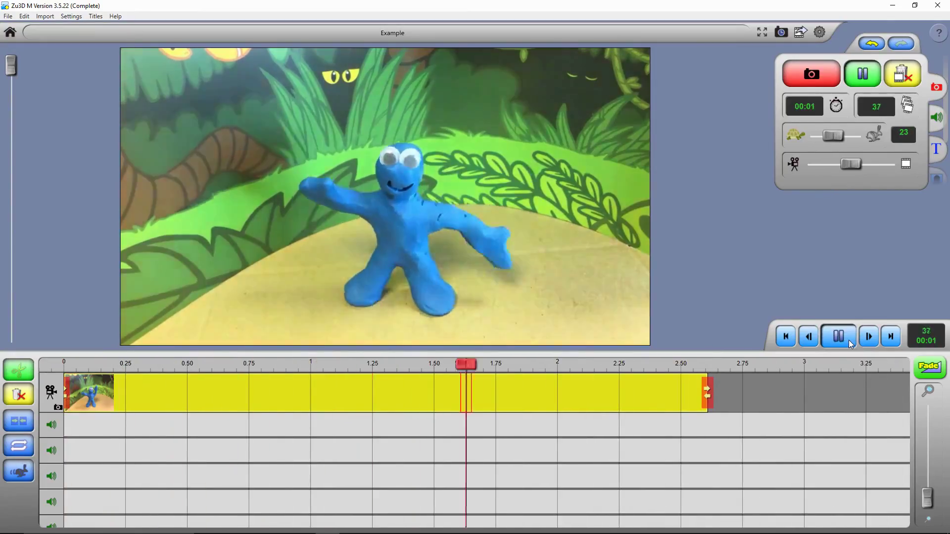
click(849, 344)
click(785, 337)
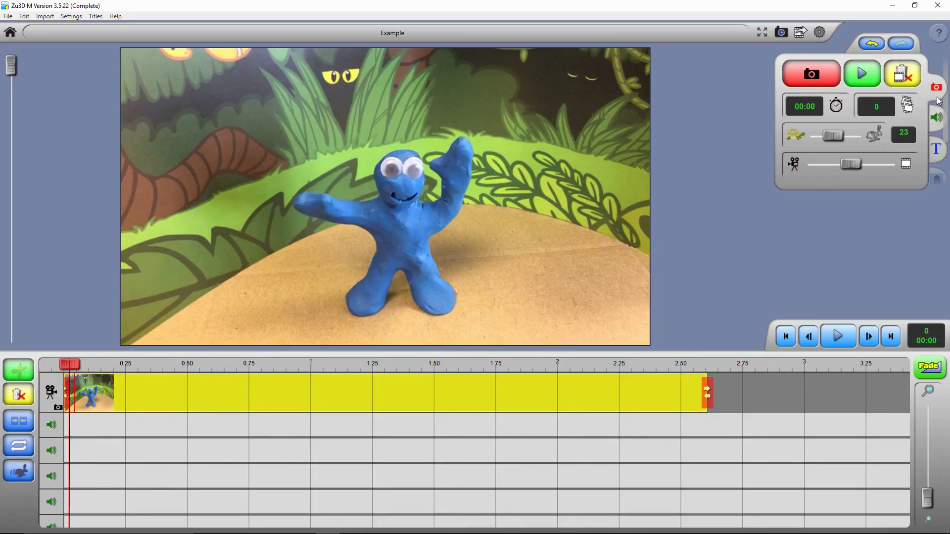
- Preview Waterford in Music > Easy Listening and import it into the project's sounds
click(933, 118)
click(901, 79)
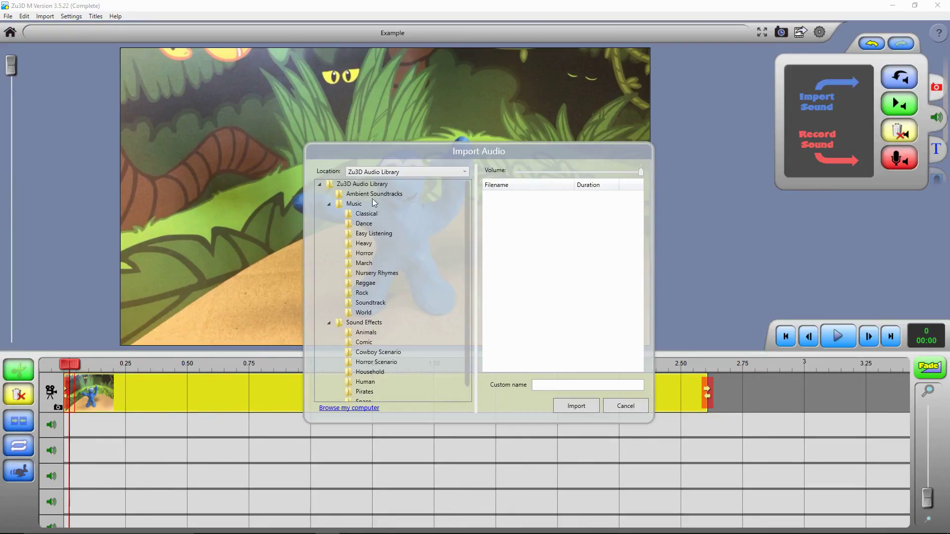
click(390, 194)
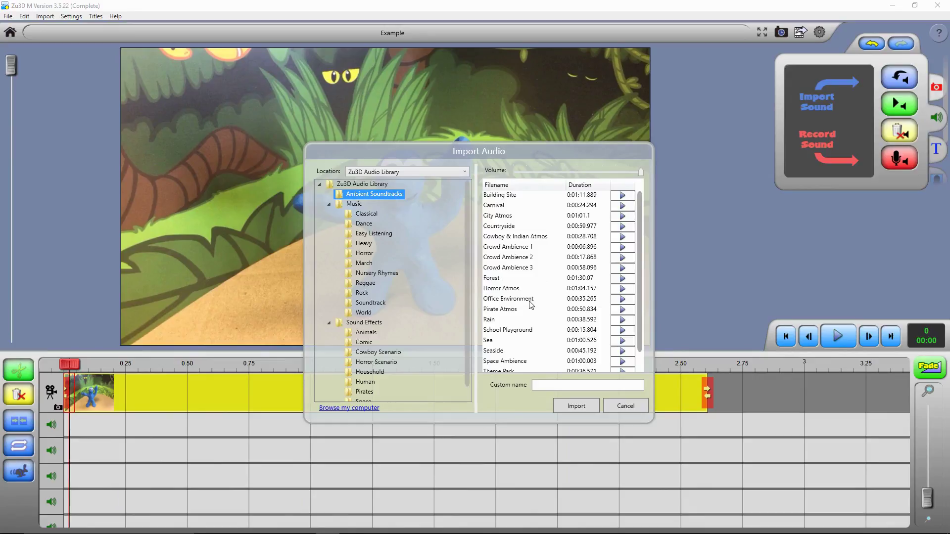
click(374, 235)
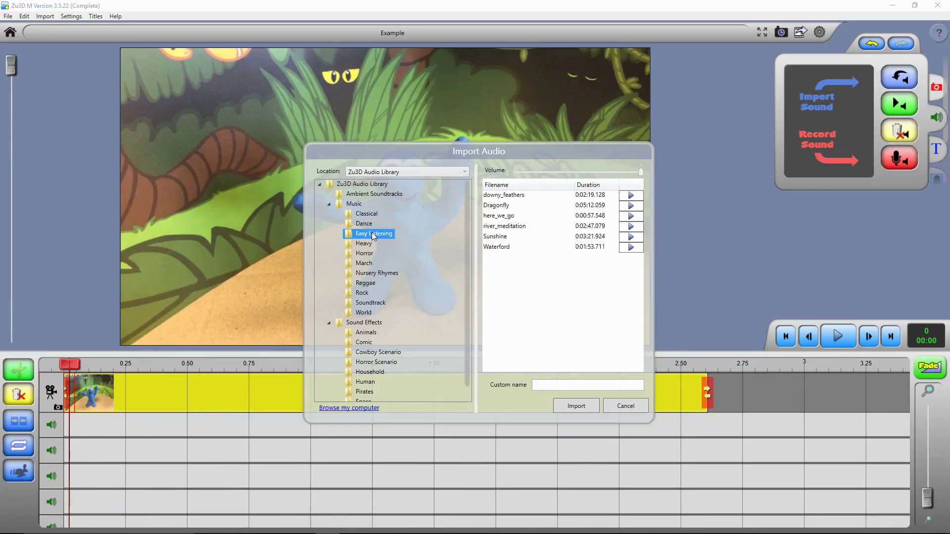
click(627, 249)
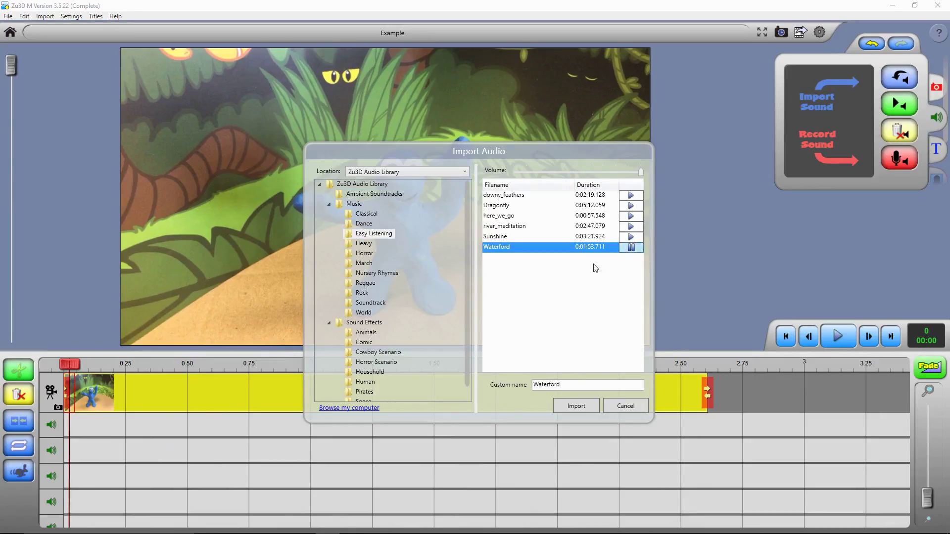
click(630, 247)
click(586, 408)
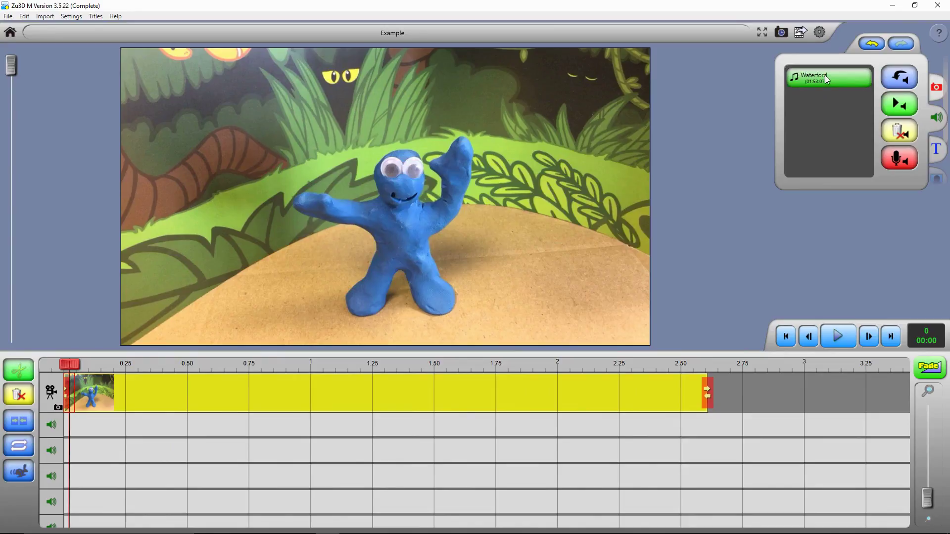
- Place Waterford at the start of the first audio track and zoom the timeline out
drag(826, 79, 70, 419)
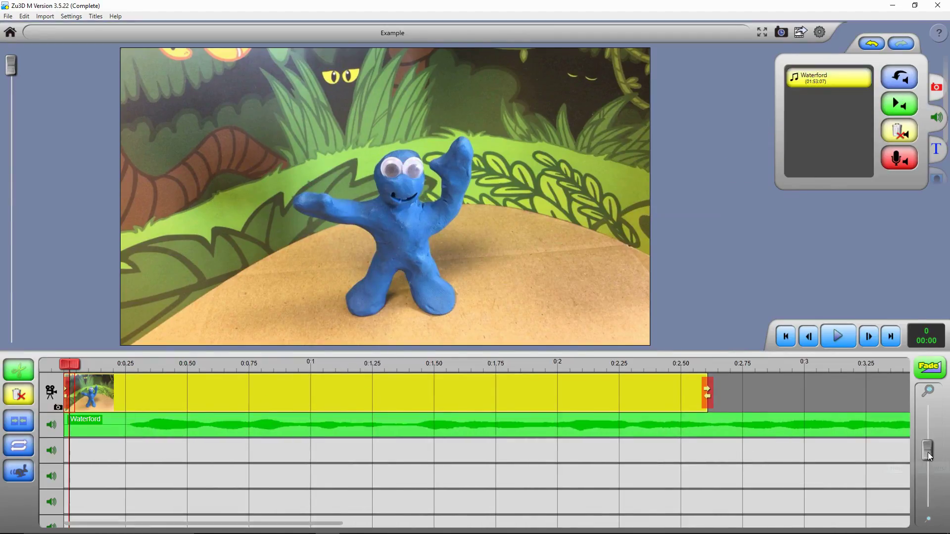
drag(928, 455, 927, 478)
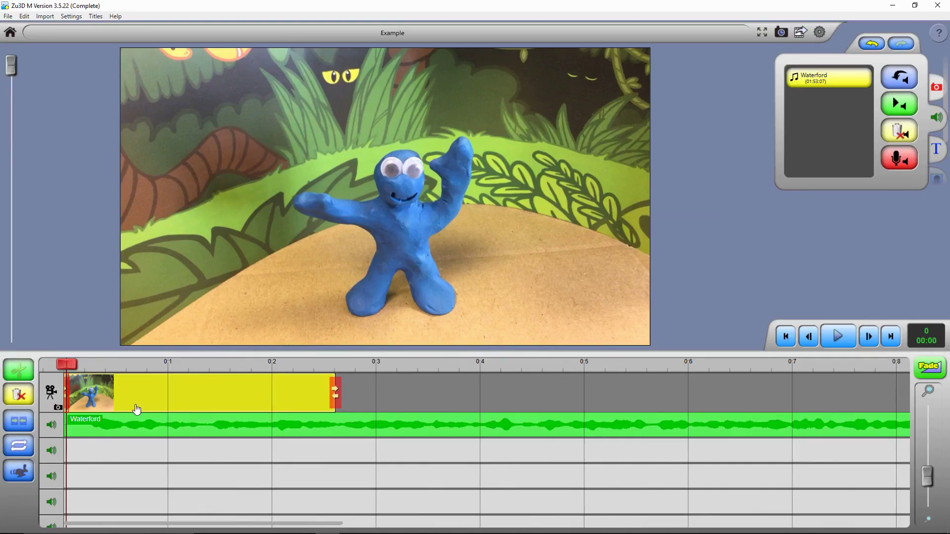
- Split the Waterford music around 3 seconds and delete the right-hand leftover part
click(399, 432)
click(383, 440)
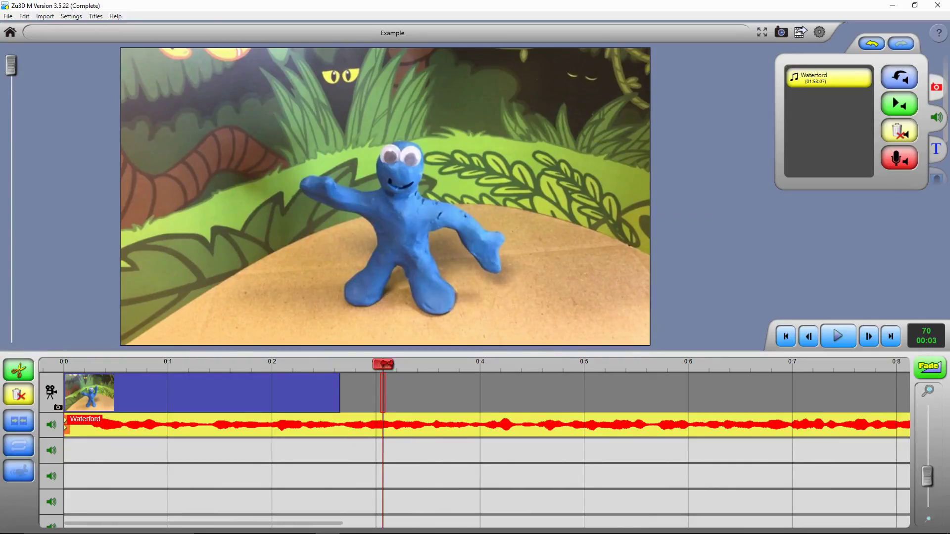
click(20, 373)
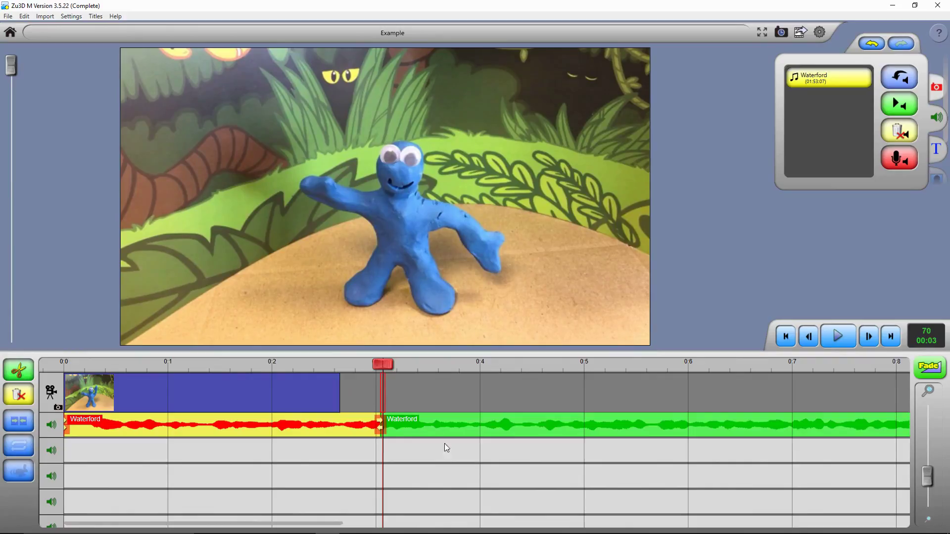
click(433, 426)
click(329, 428)
click(473, 429)
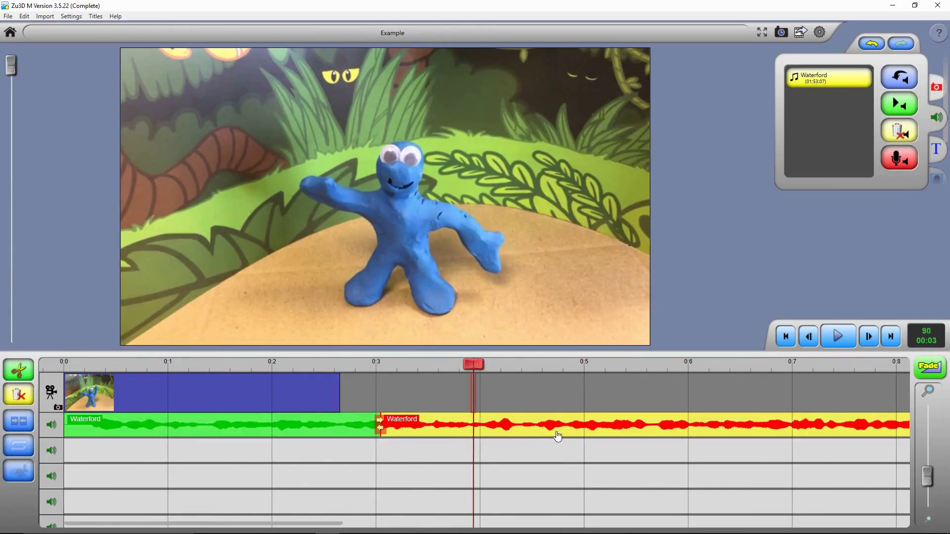
click(20, 397)
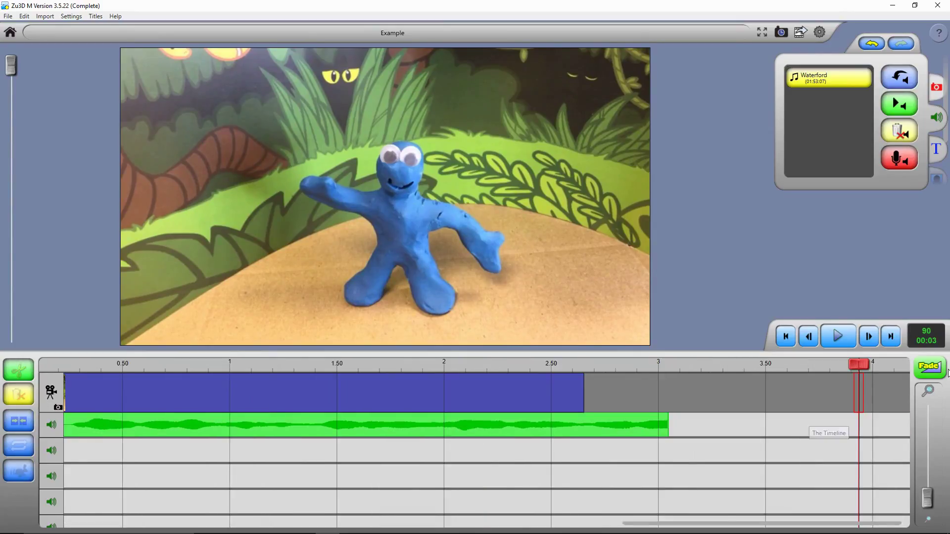
- Fade Waterford out over its last half-second, adjust its volume and track height, then replay
drag(932, 367, 575, 428)
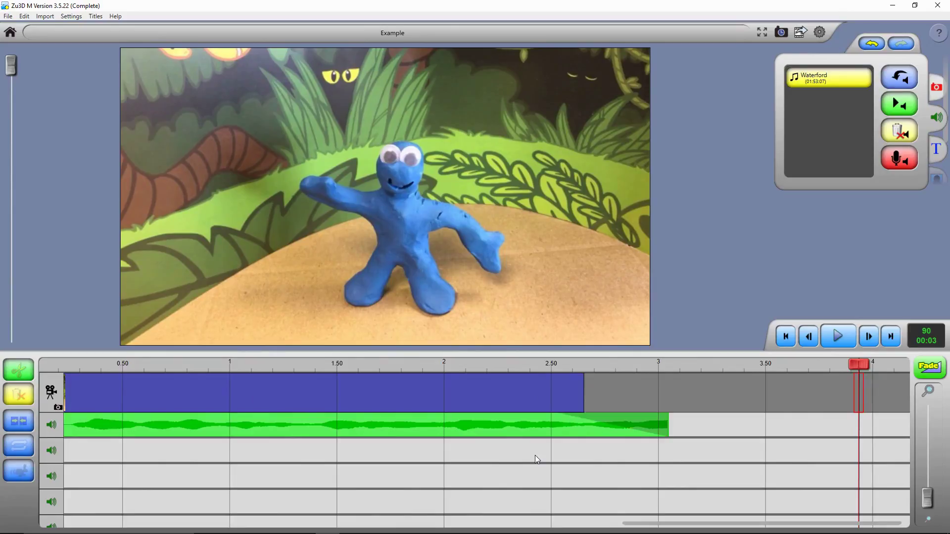
click(443, 429)
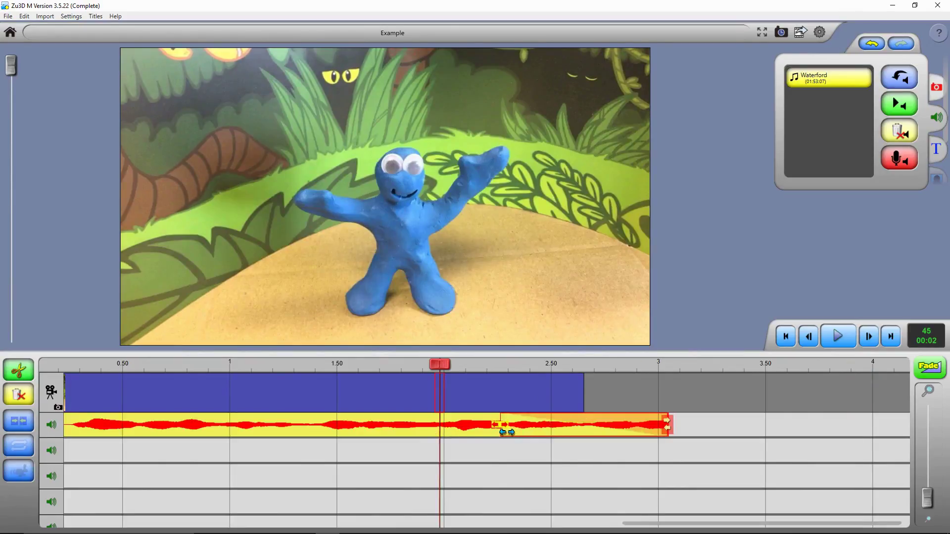
drag(580, 427, 551, 432)
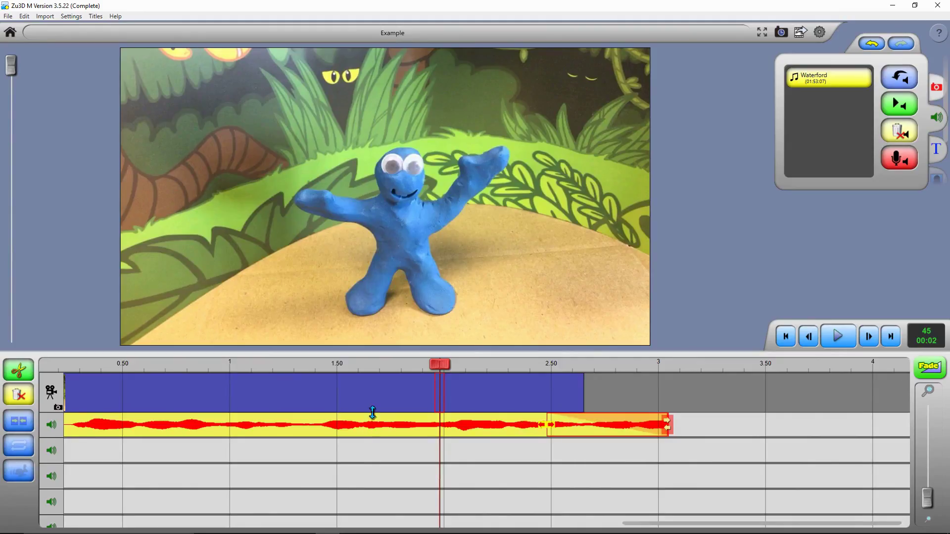
mouse_move(371, 414)
mouse_down()
mouse_move(371, 433)
mouse_move(373, 418)
mouse_move(378, 424)
mouse_up()
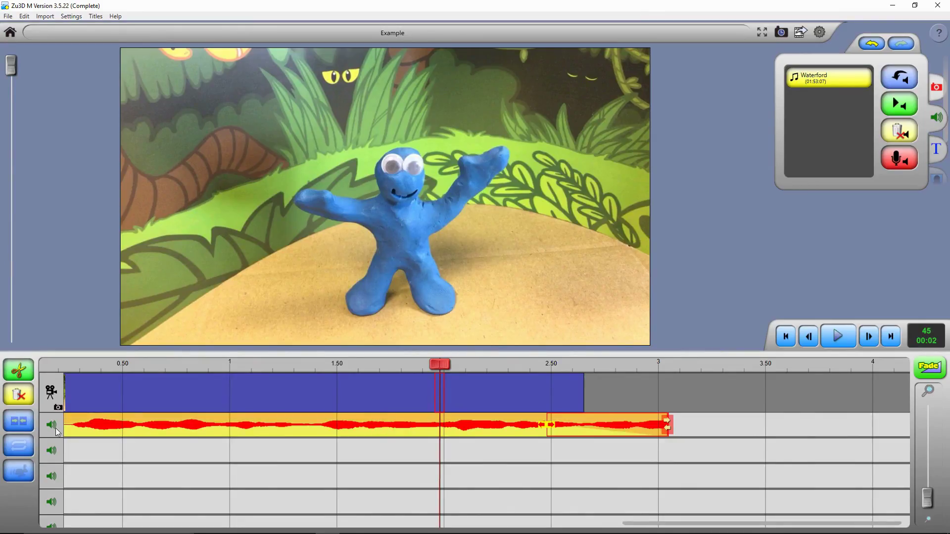
drag(54, 436, 56, 453)
drag(349, 428, 355, 427)
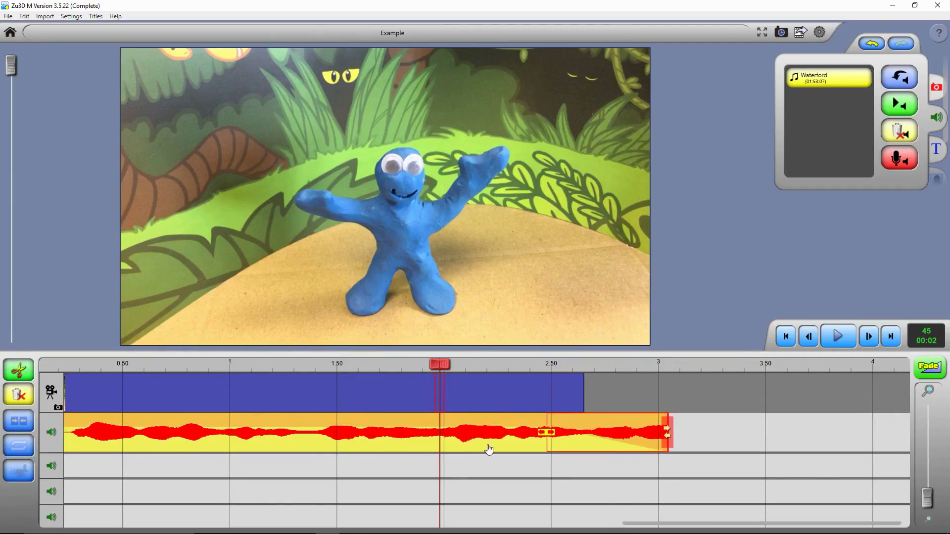
click(791, 340)
click(838, 332)
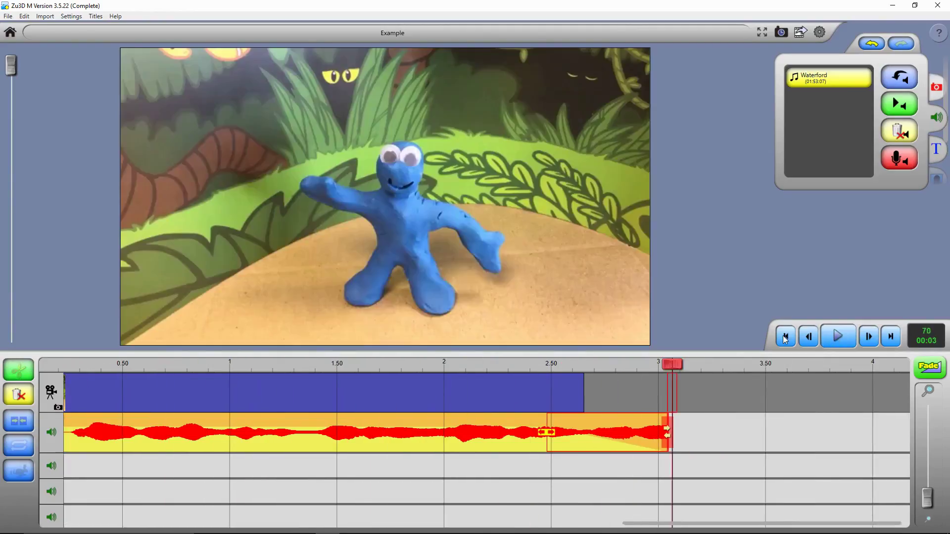
- Record a microphone voice clip during playback, play it back, and save it as Hello
click(785, 337)
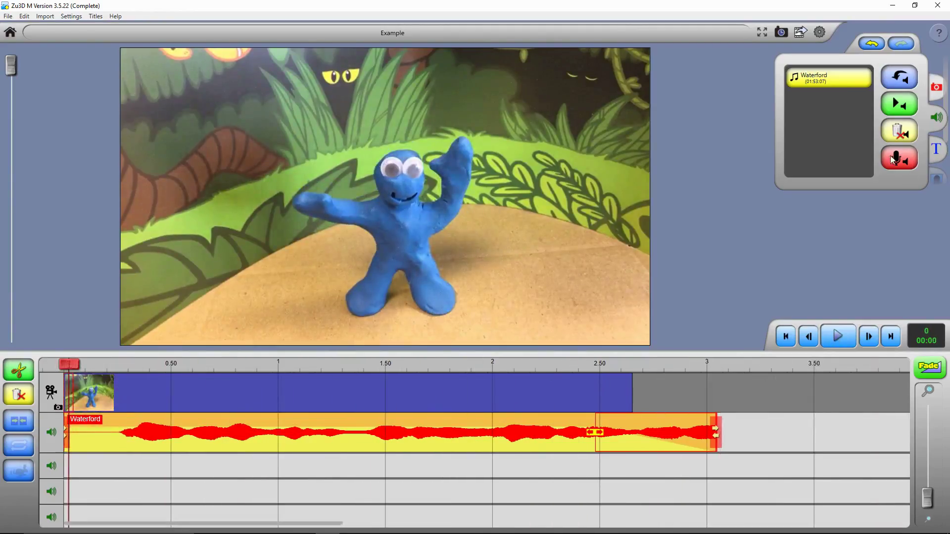
click(893, 158)
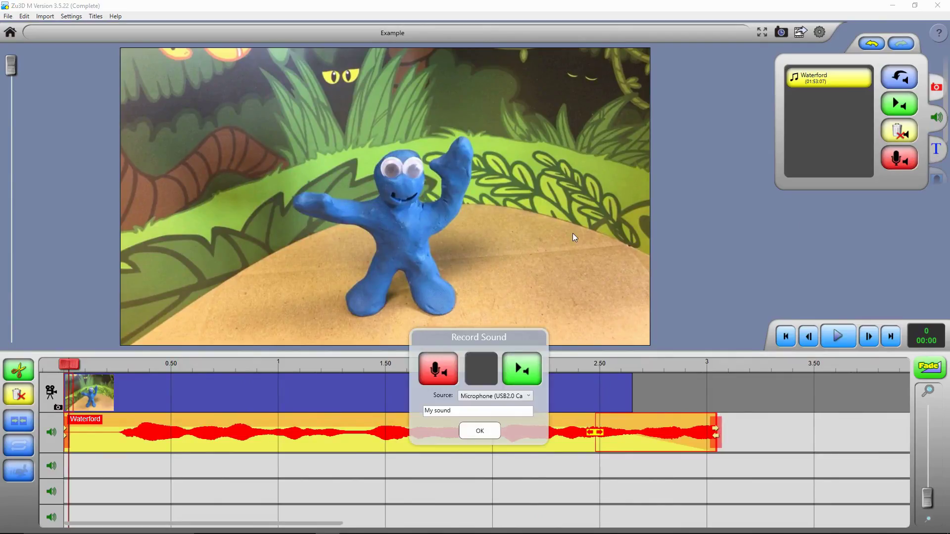
drag(428, 338, 530, 317)
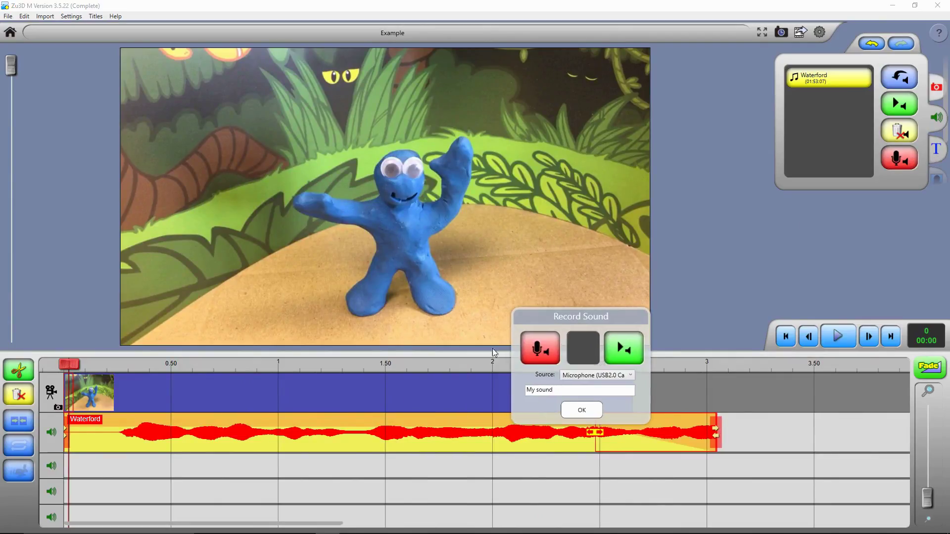
click(544, 351)
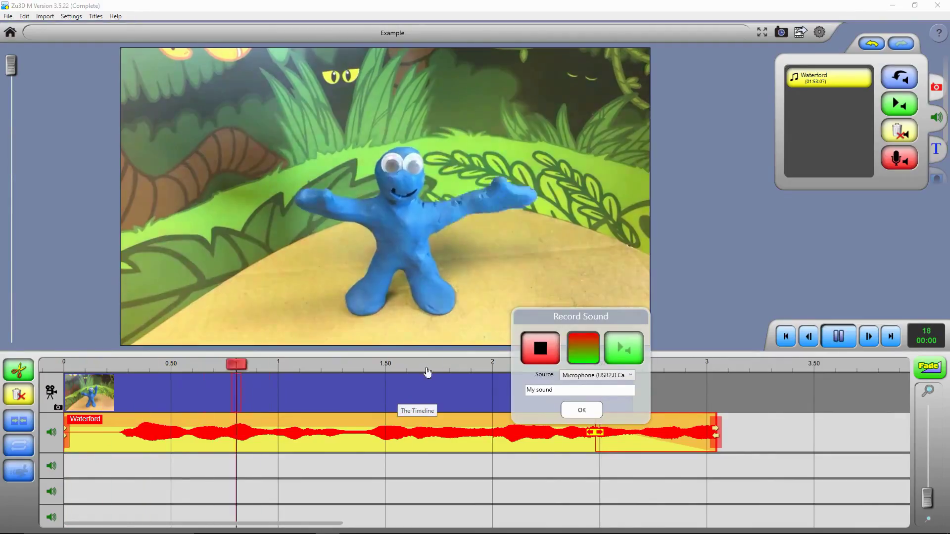
click(545, 346)
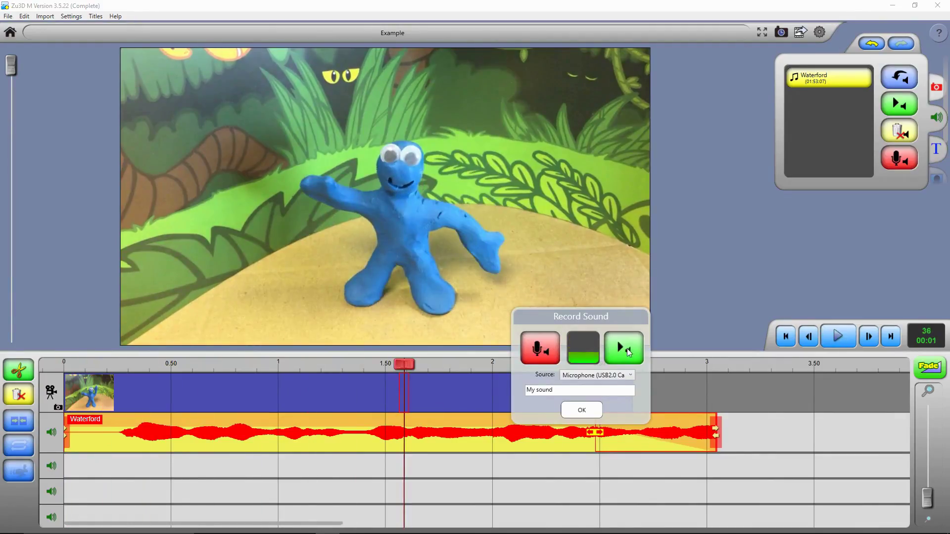
click(626, 349)
text(wind)
click(582, 409)
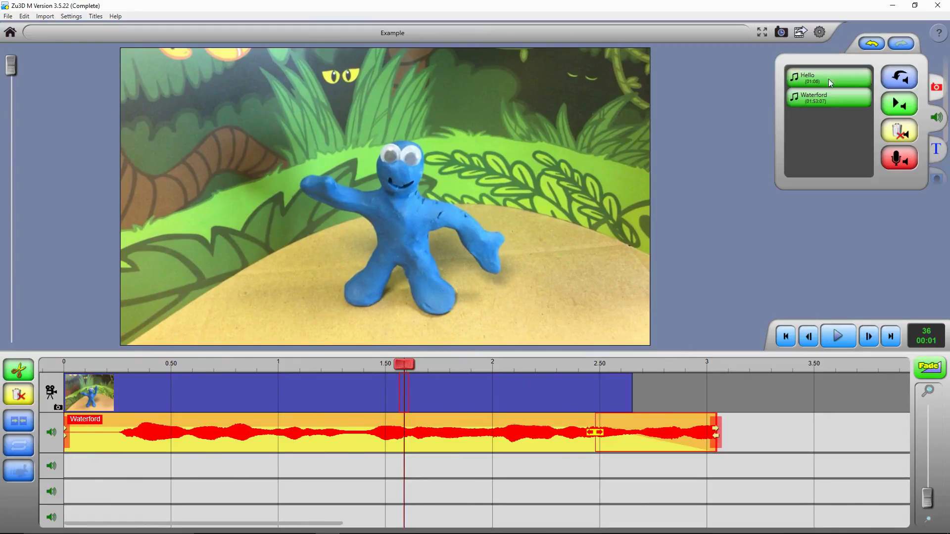
- Place Hello on audio track 2 from about 0.4 s and preview it with the music
drag(819, 82, 167, 467)
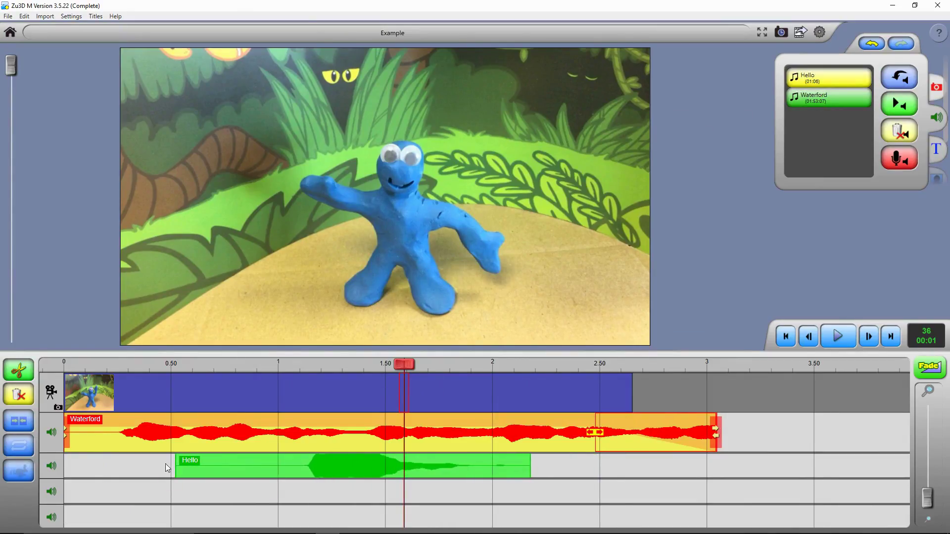
click(351, 471)
click(786, 337)
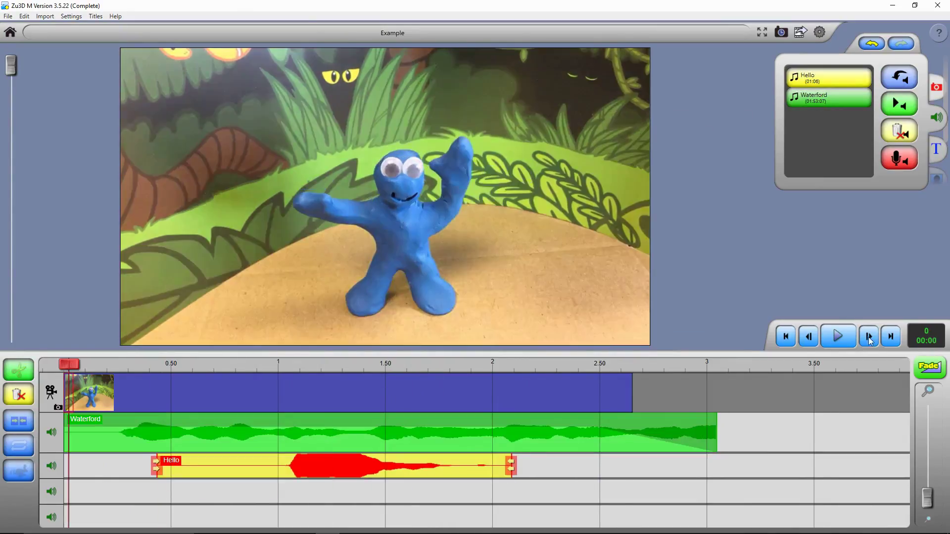
click(839, 337)
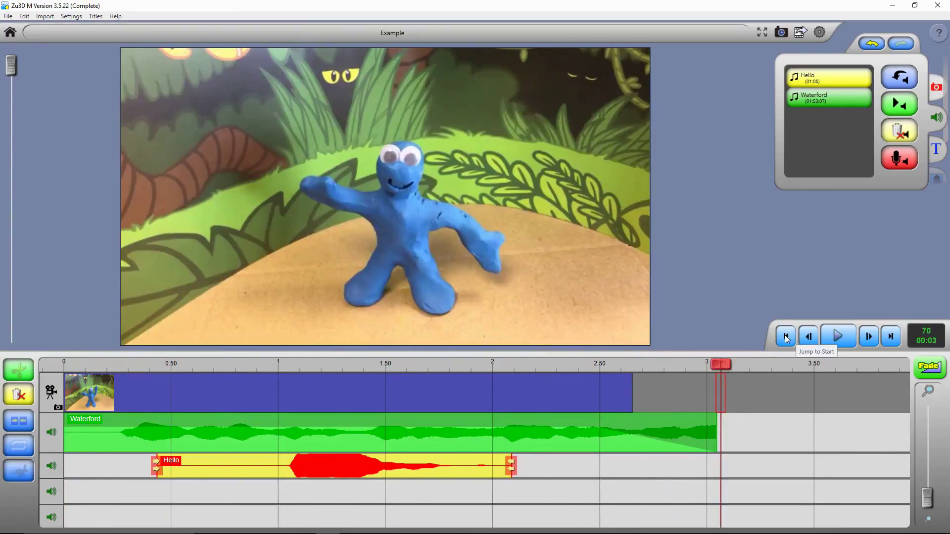
click(787, 338)
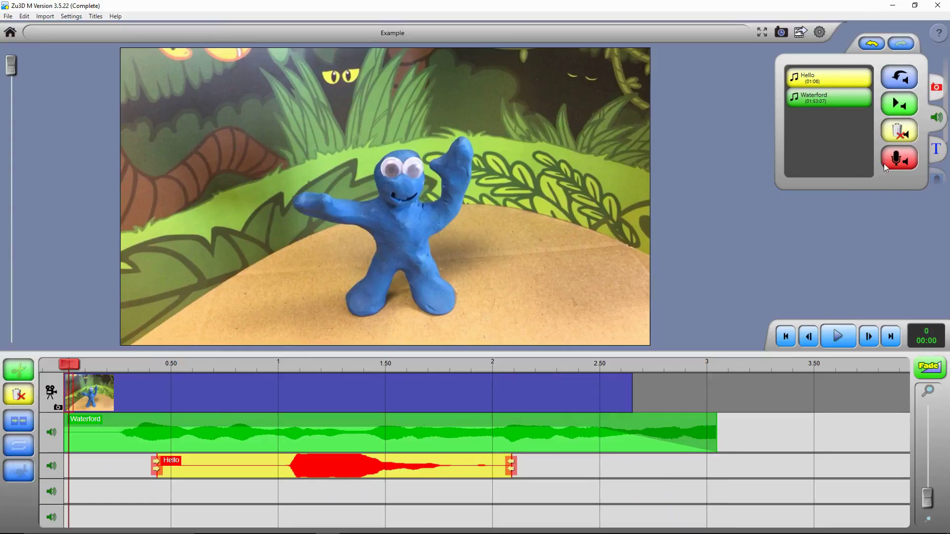
- Create a new title card and replace its placeholder main text with 'WELCOME TO ZU3D'
click(936, 153)
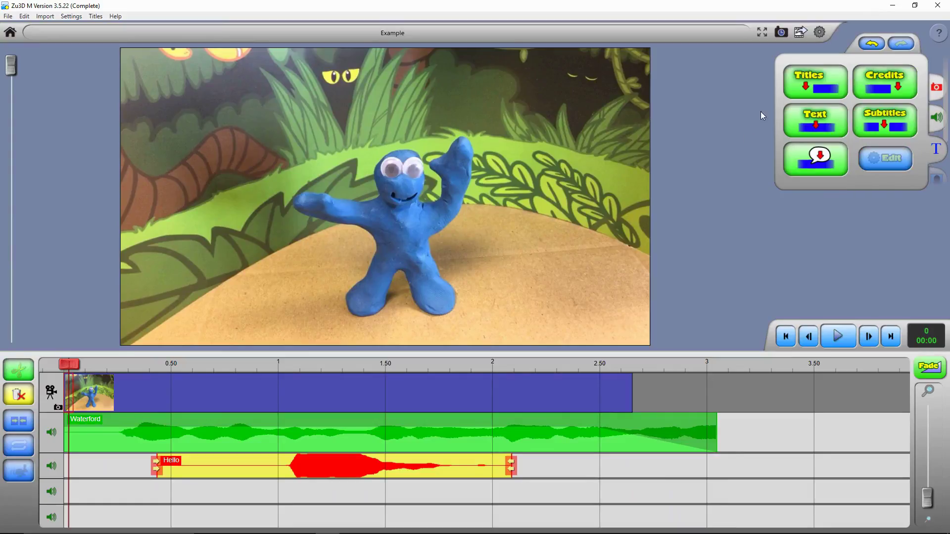
click(817, 79)
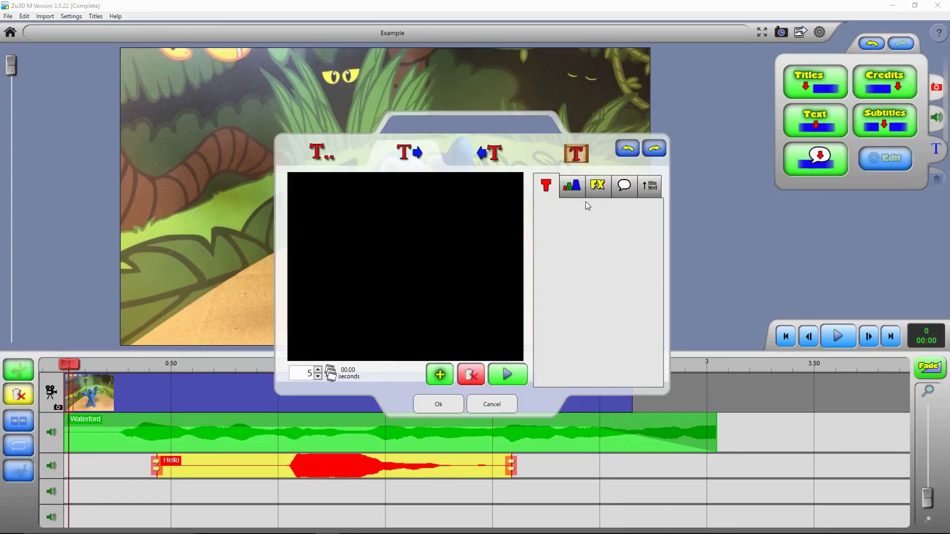
drag(402, 91, 387, 87)
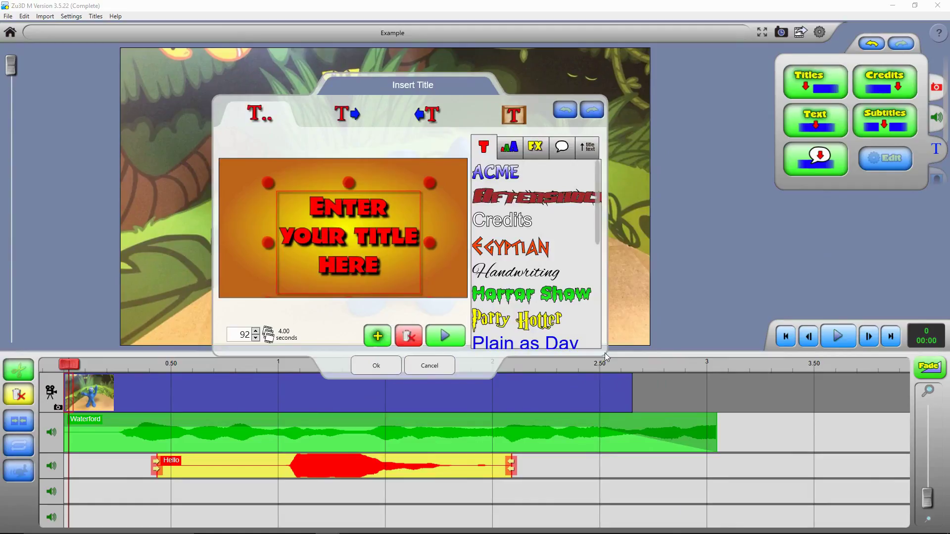
drag(605, 355, 671, 390)
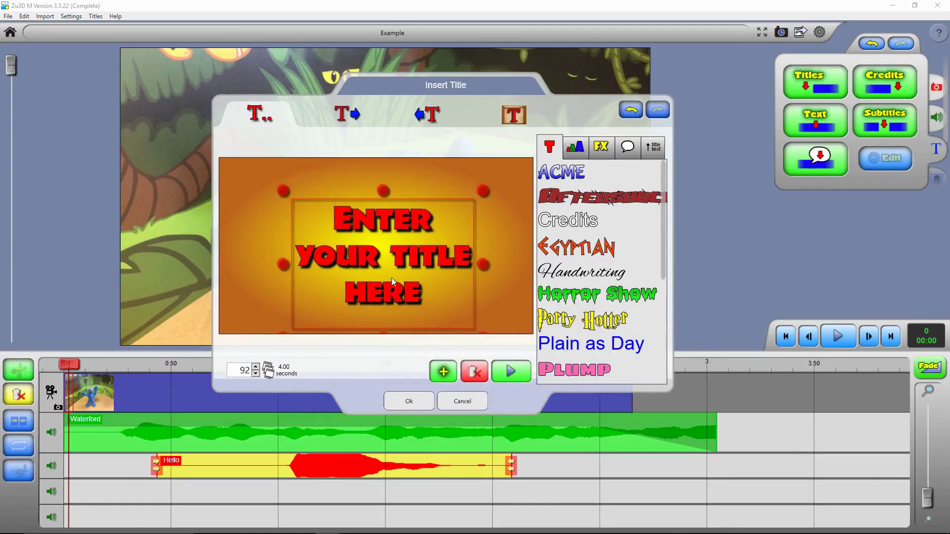
click(377, 230)
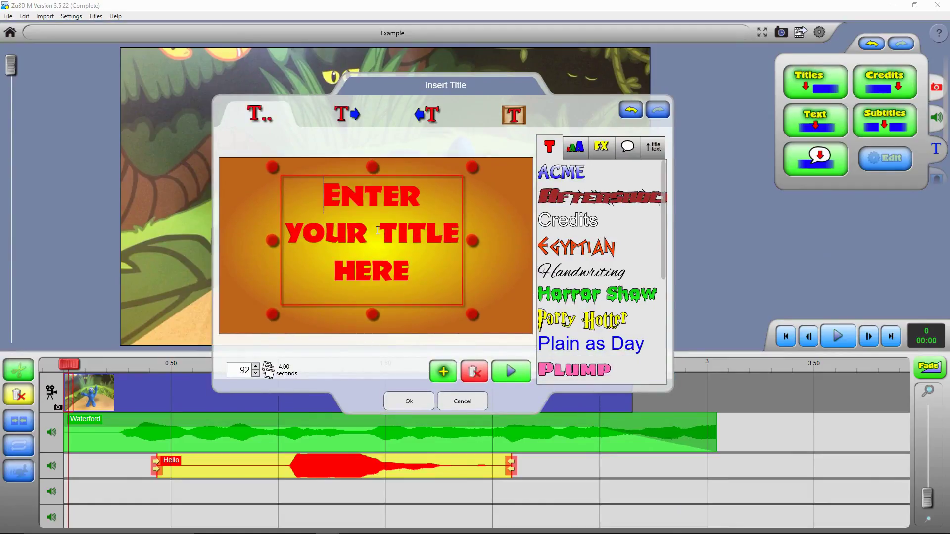
key(ctrl+a)
text(WELCOME)
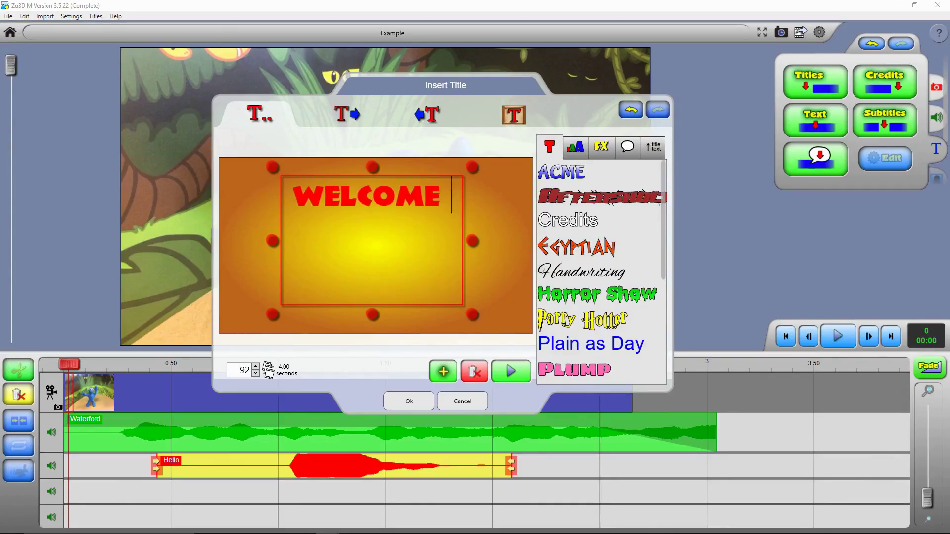
text( TO ZU3D)
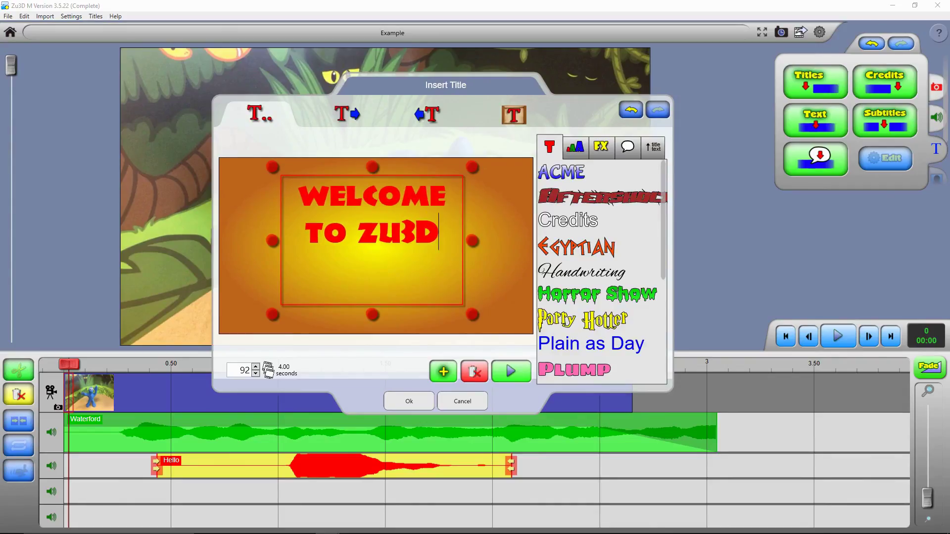
click(369, 317)
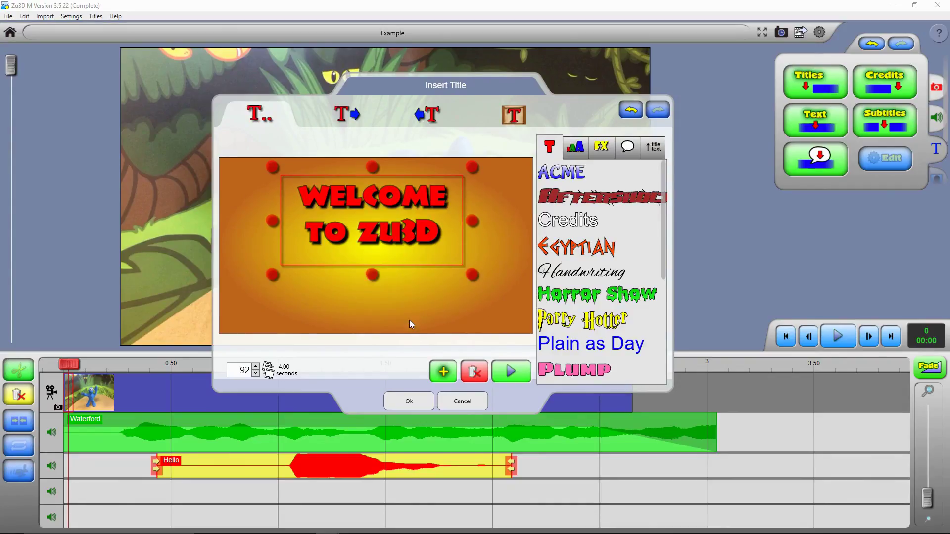
- Add a 'by me' text box at the title's lower right in Horror Show font, on one line
drag(408, 320, 501, 269)
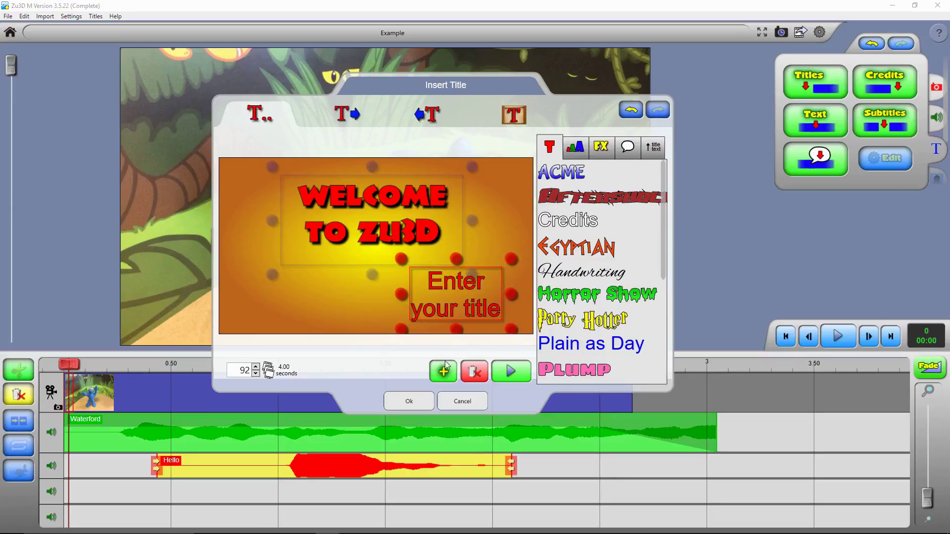
click(468, 301)
text(by me)
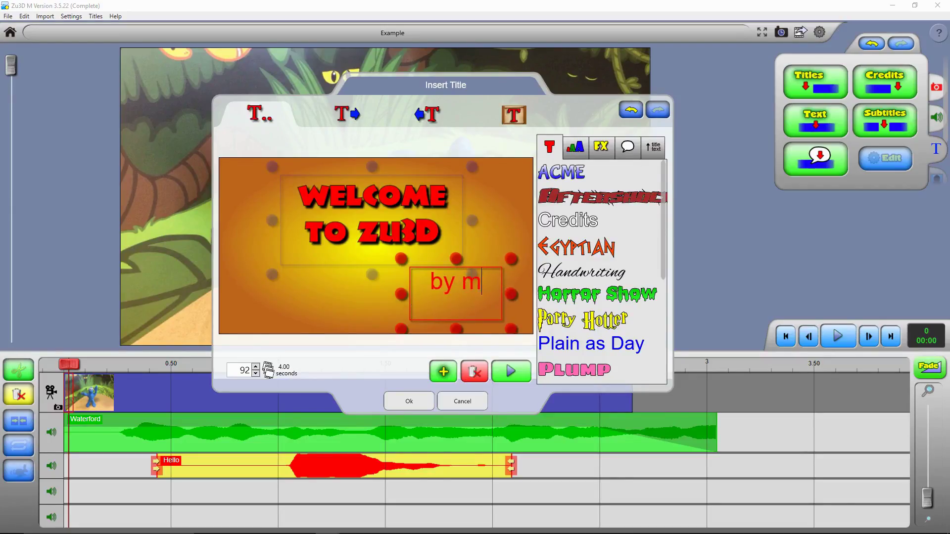
click(620, 327)
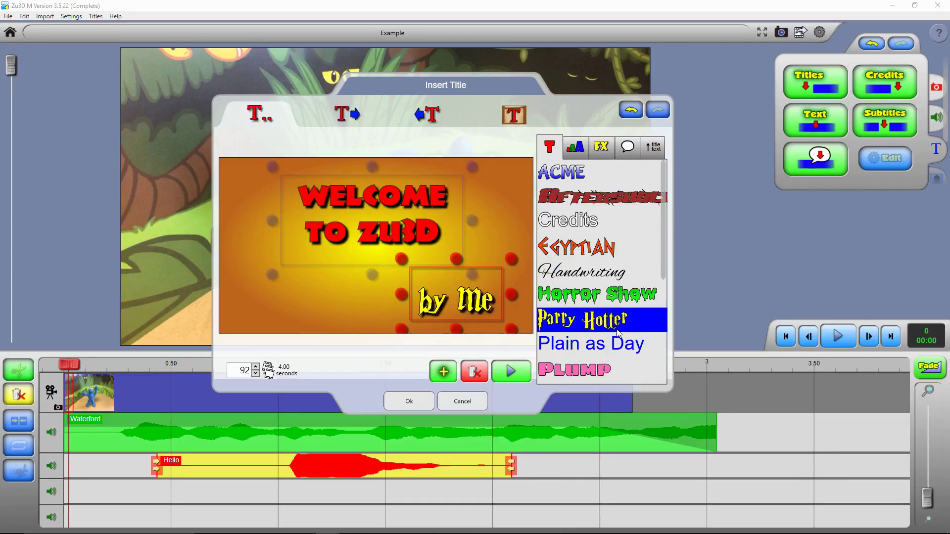
click(608, 297)
scroll(607, 295, down, 1)
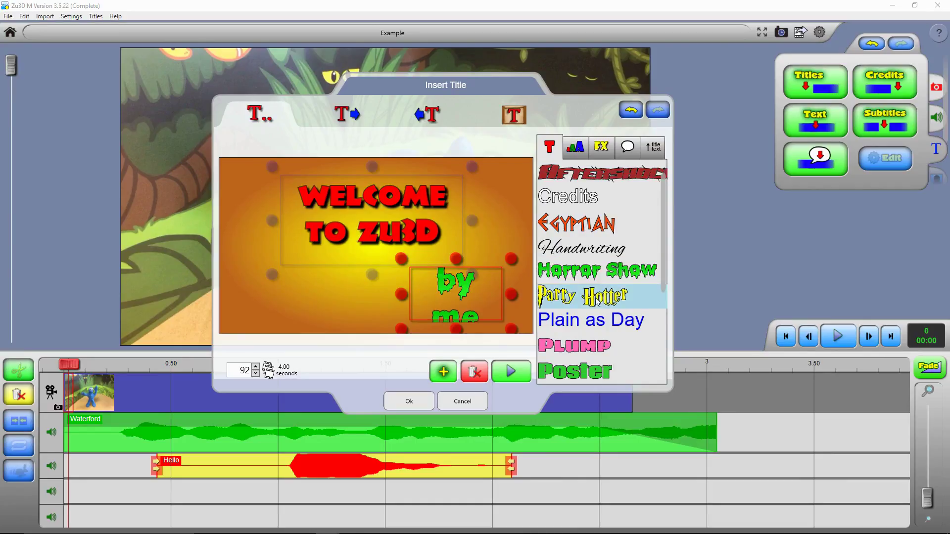
click(608, 292)
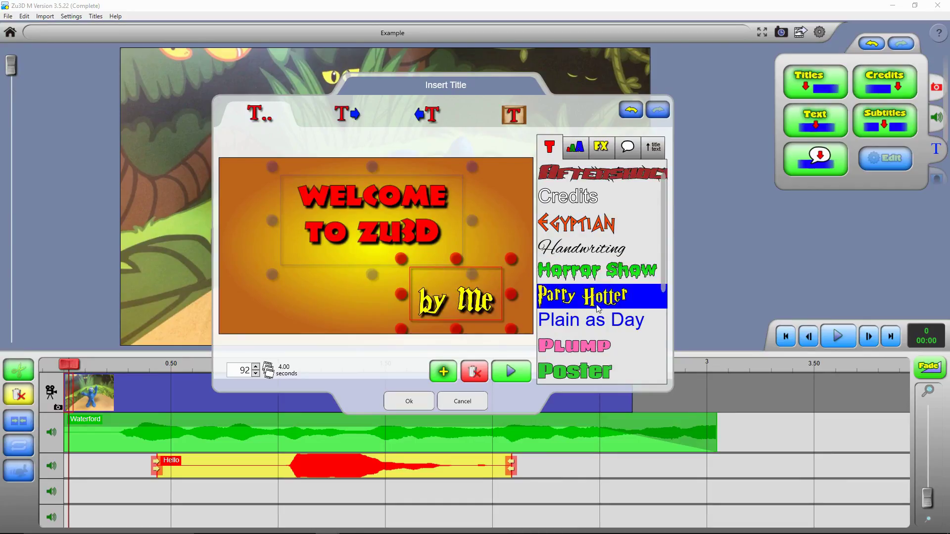
click(610, 270)
drag(392, 301, 368, 300)
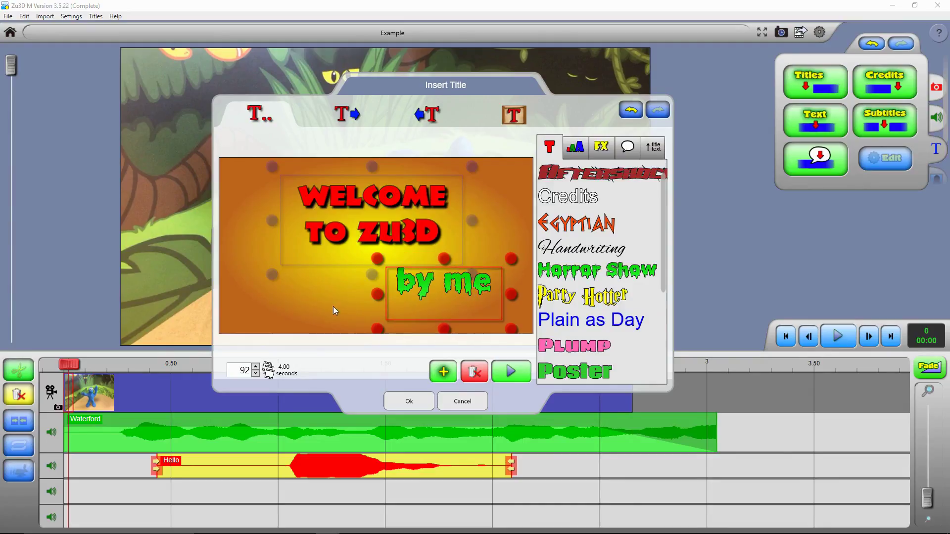
- Set the 'by me' text to size 64 and purple, with outline and drop shadow on
click(575, 147)
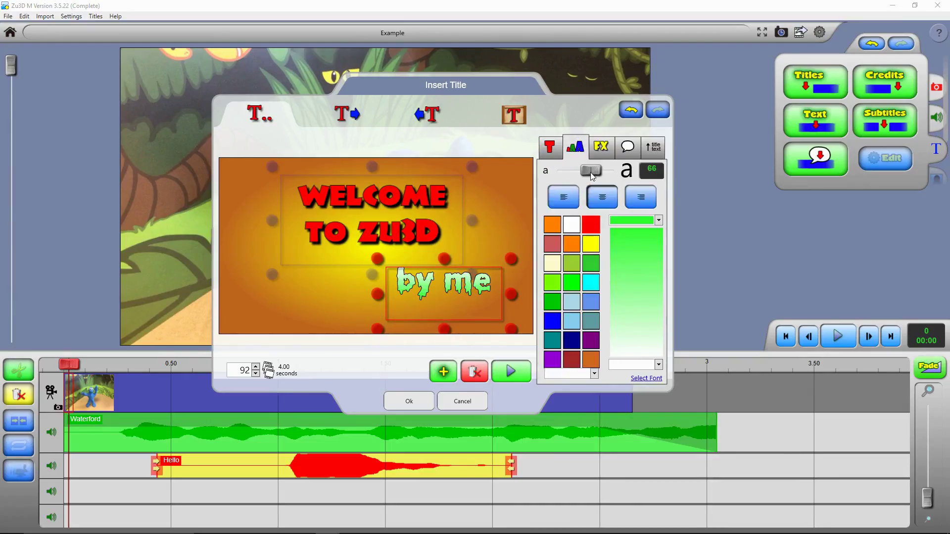
drag(592, 176, 590, 175)
click(567, 290)
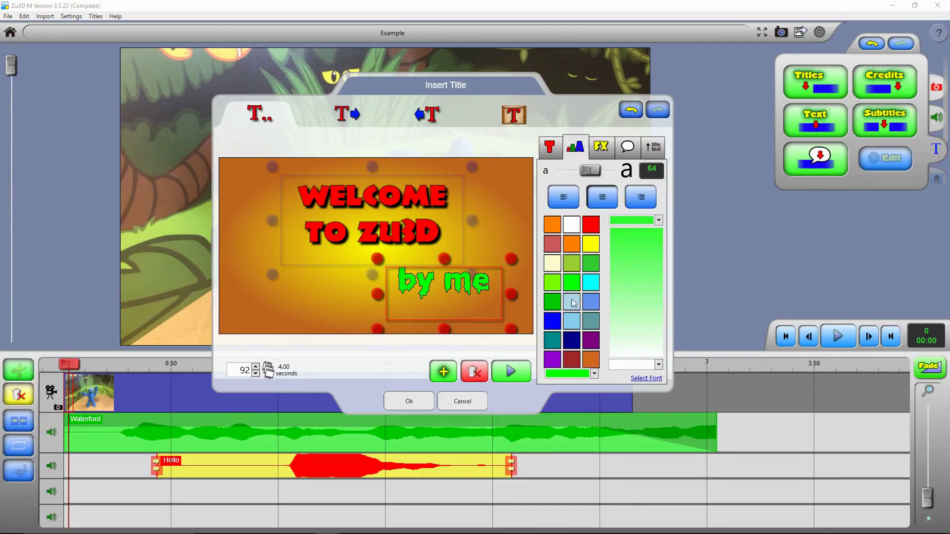
click(573, 304)
click(590, 345)
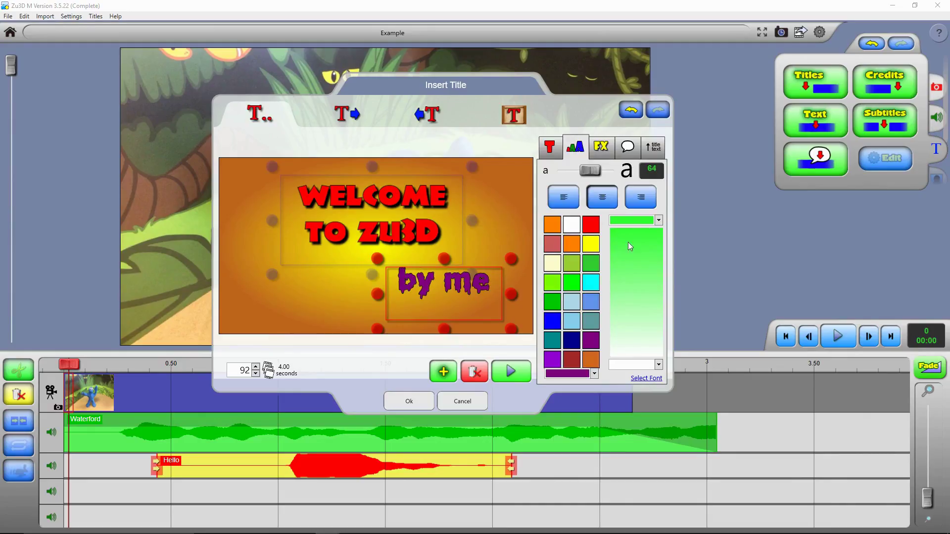
click(603, 146)
click(650, 218)
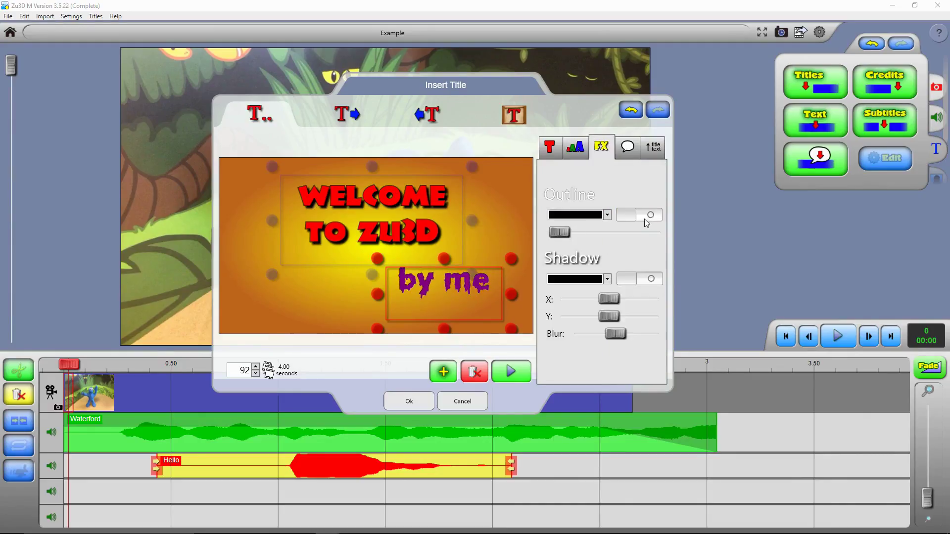
click(645, 218)
click(637, 281)
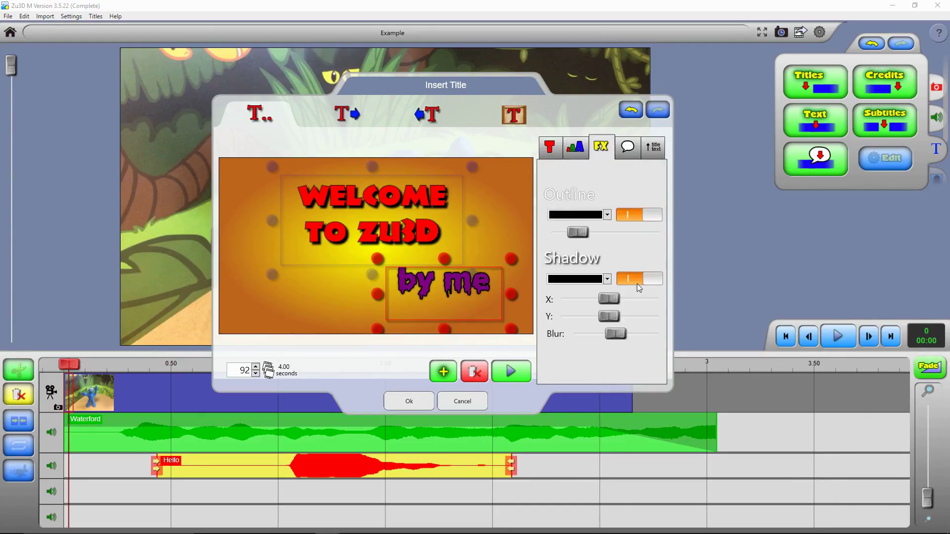
- Give the title a Zoom Towards entrance transition with its speed nudged slightly faster
click(350, 118)
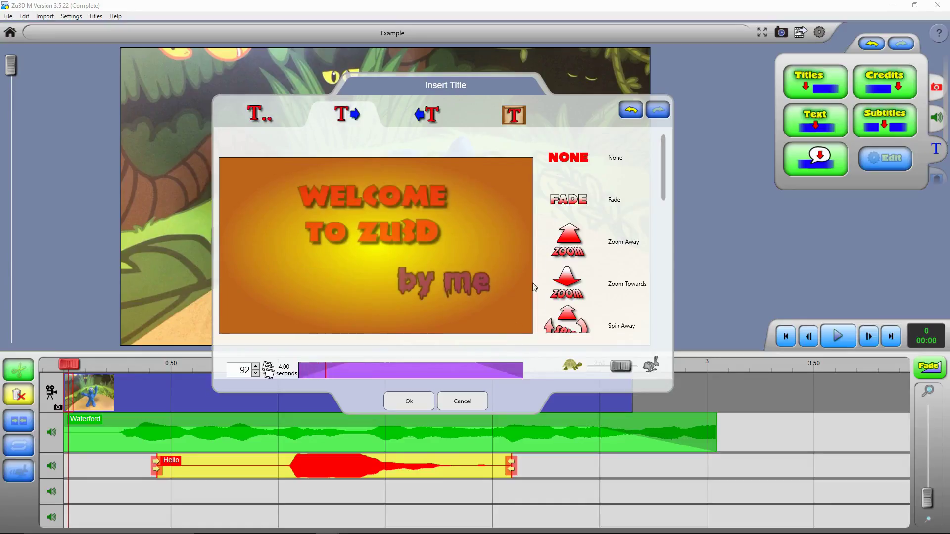
click(622, 327)
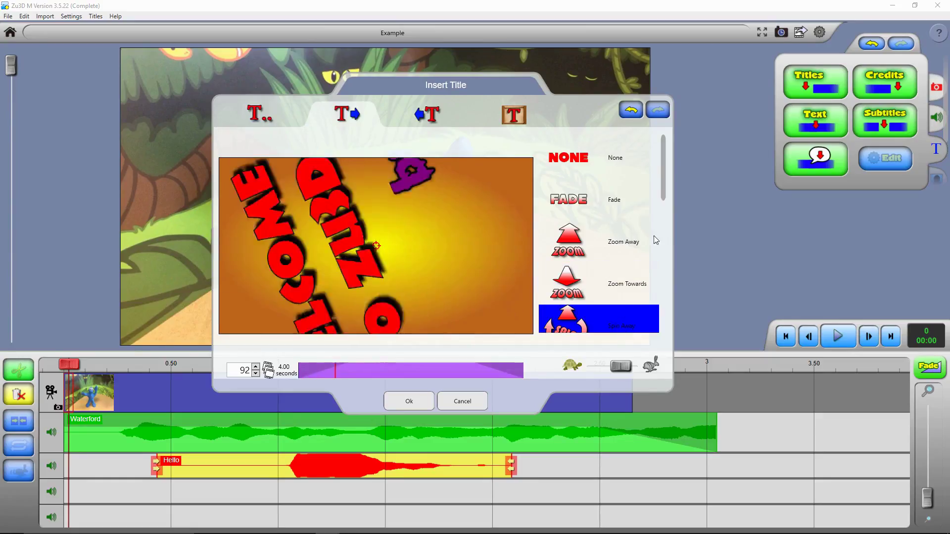
scroll(664, 192, down, 2)
click(619, 204)
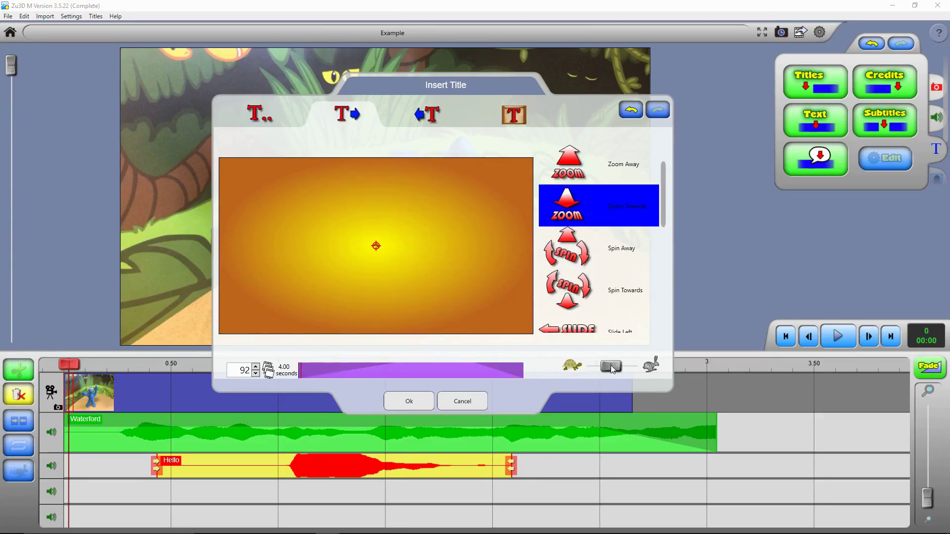
drag(610, 366, 612, 368)
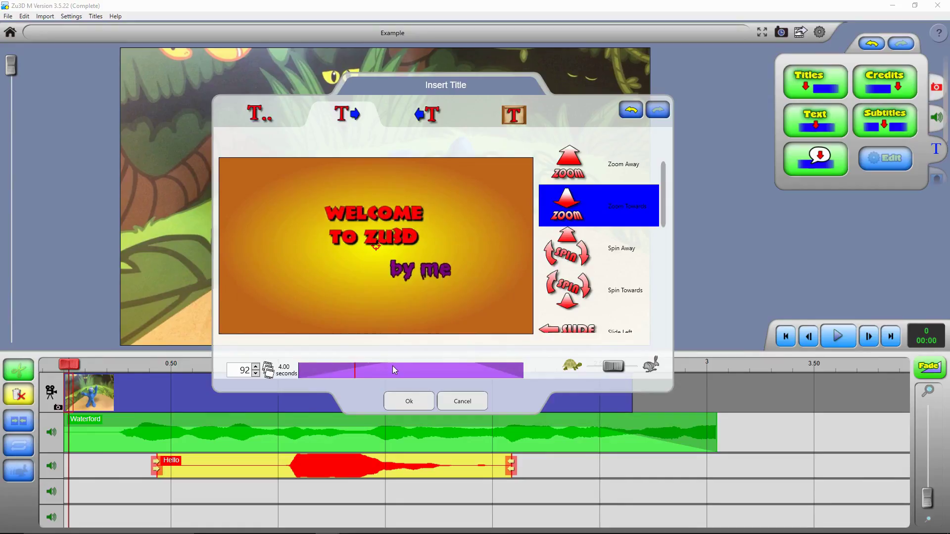
- Shorten the title to 78 frames (3.39 s) and give it a Zoom Away exit transition
click(255, 374)
scroll(256, 375, down, 13)
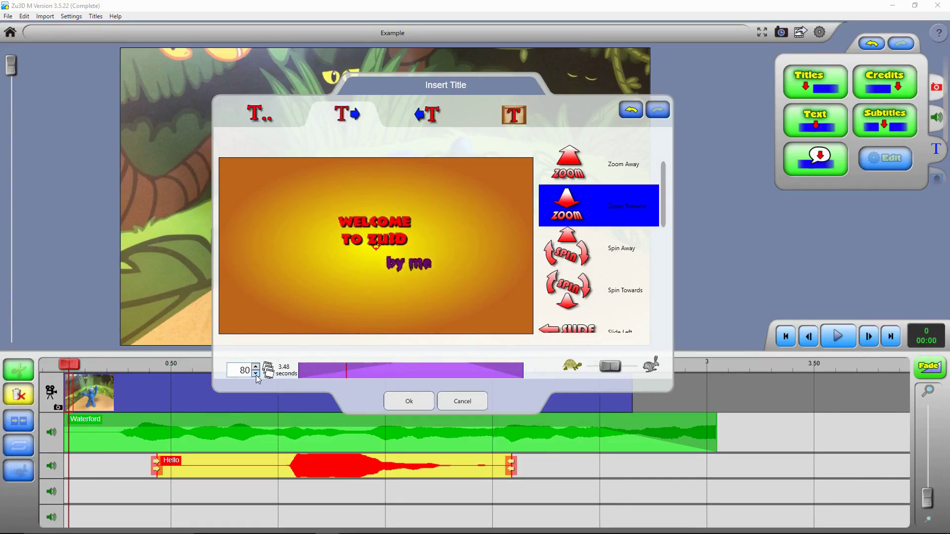
click(462, 111)
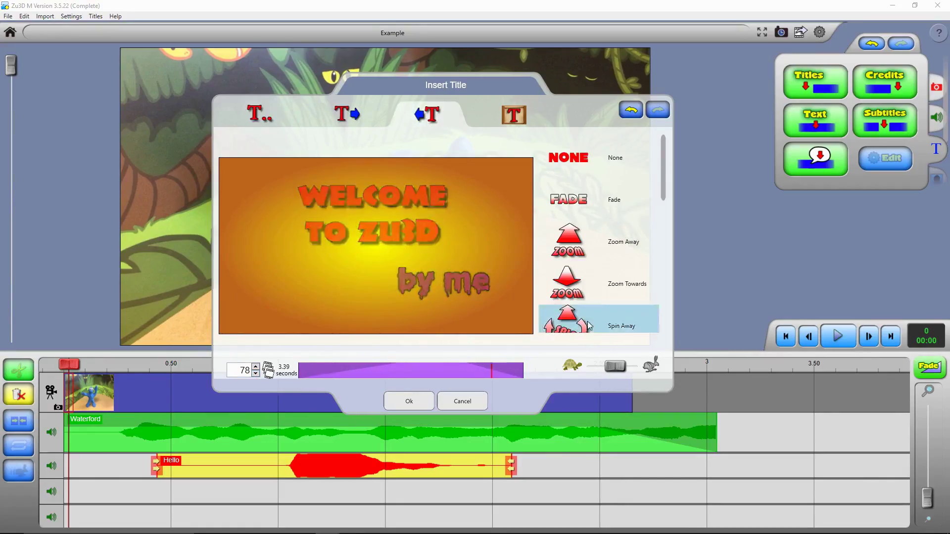
click(589, 288)
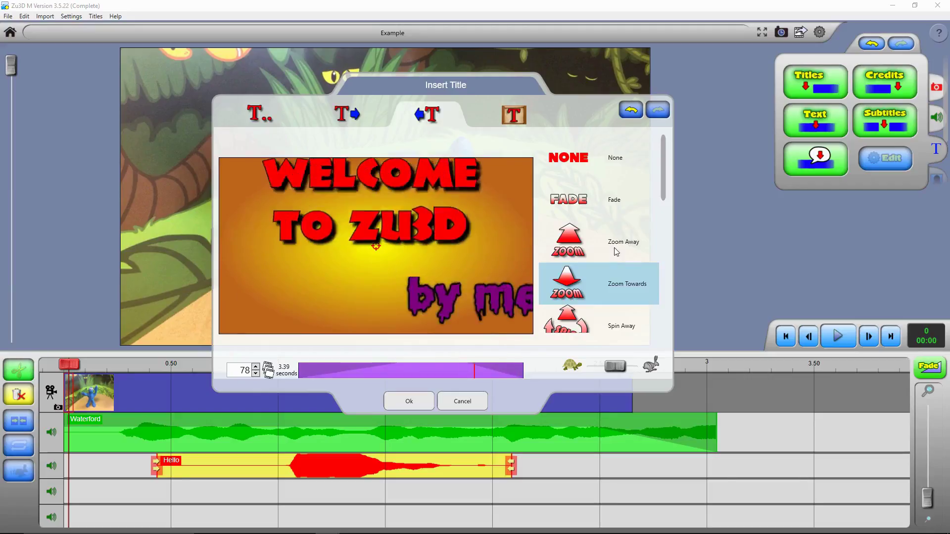
click(577, 245)
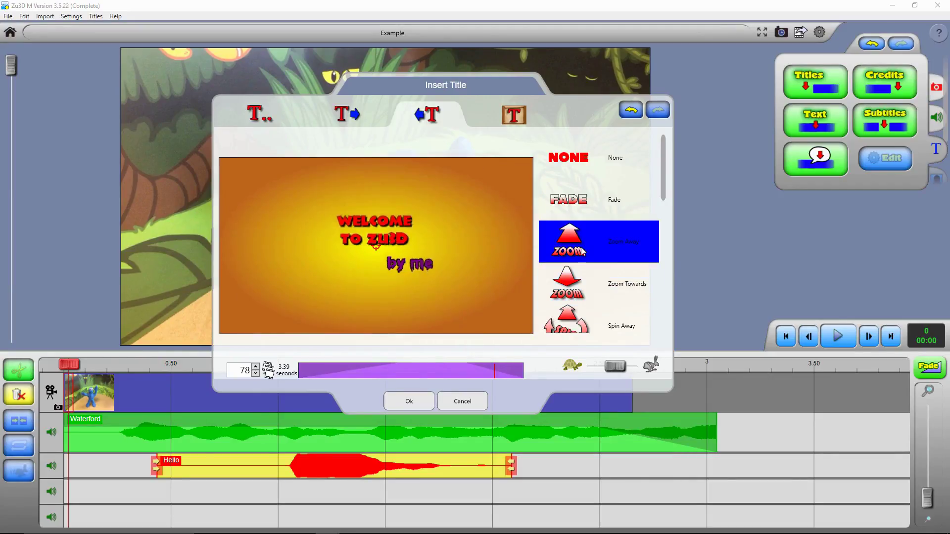
- Set the title's background to the teal Mysterious picture background
click(513, 115)
click(586, 341)
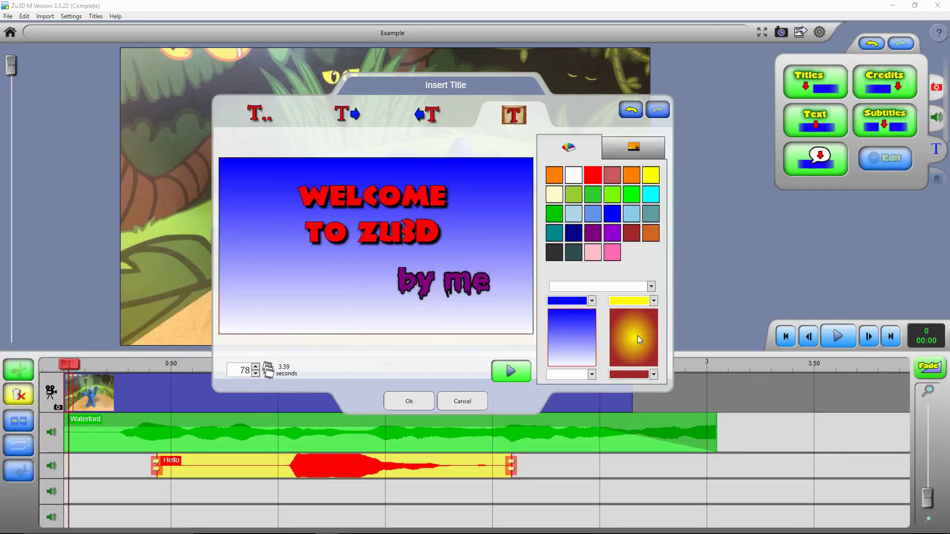
click(637, 336)
click(633, 148)
click(605, 184)
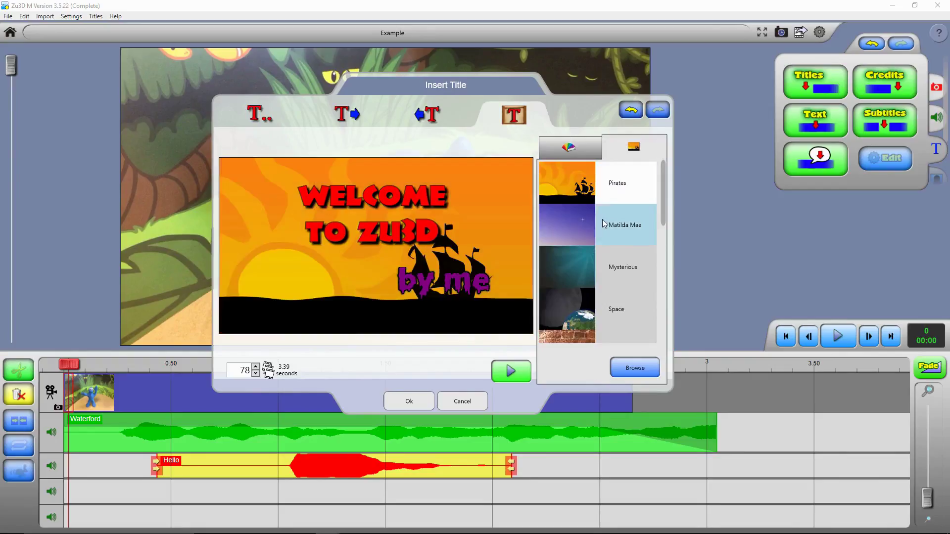
click(590, 253)
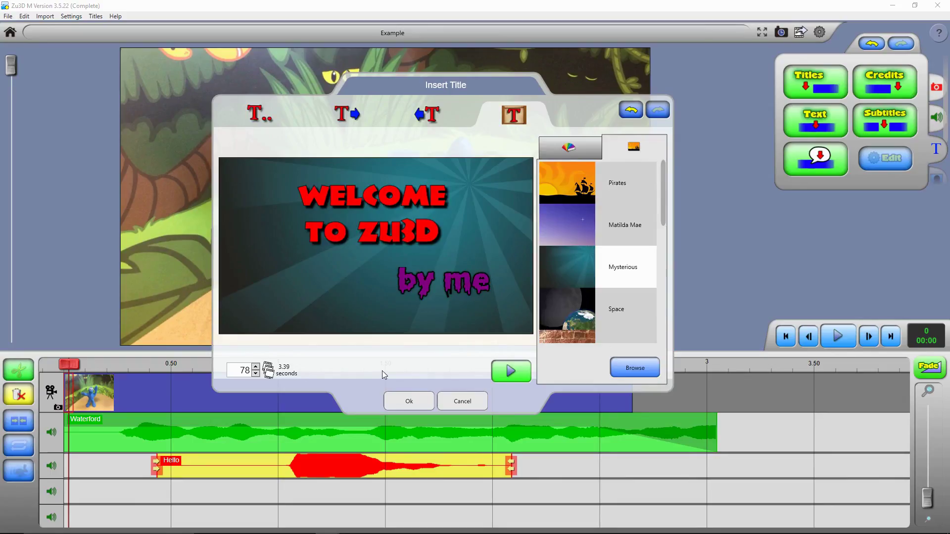
- Add the title to the film, move the Waterford music to 0 s, and stretch it to about 7.6 s
click(415, 401)
drag(926, 480, 921, 506)
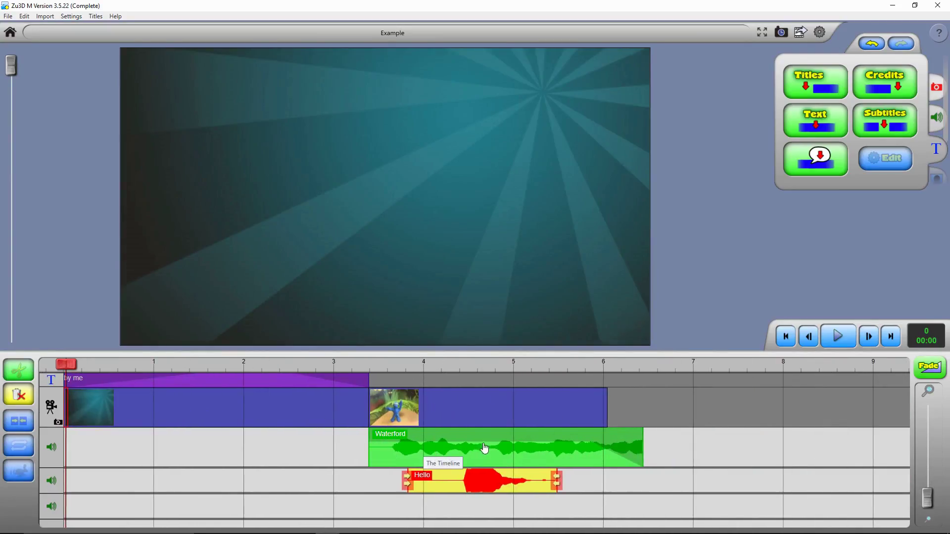
drag(499, 454, 220, 467)
drag(360, 448, 790, 433)
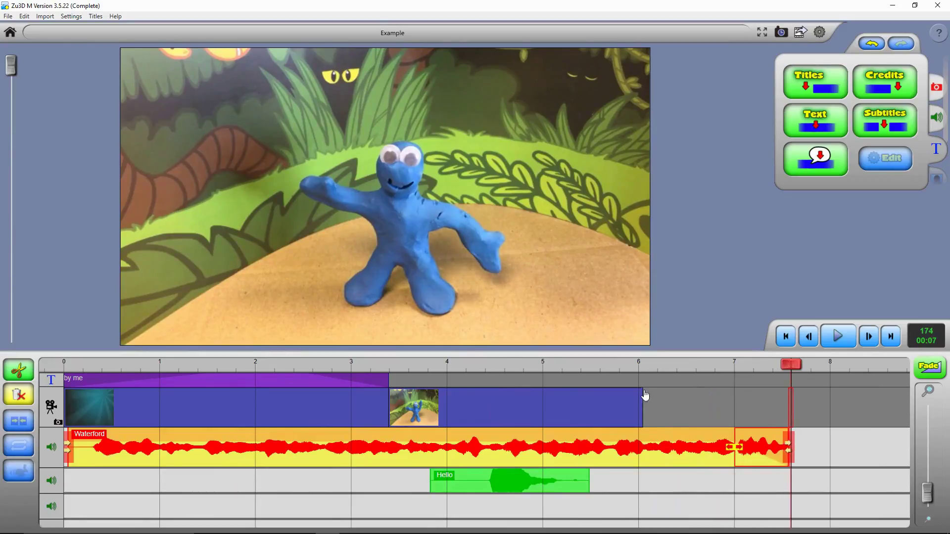
- Create credits in an enlarged text box reading 'Thank you for watching' and 'This was made by me', fixing typos
click(908, 88)
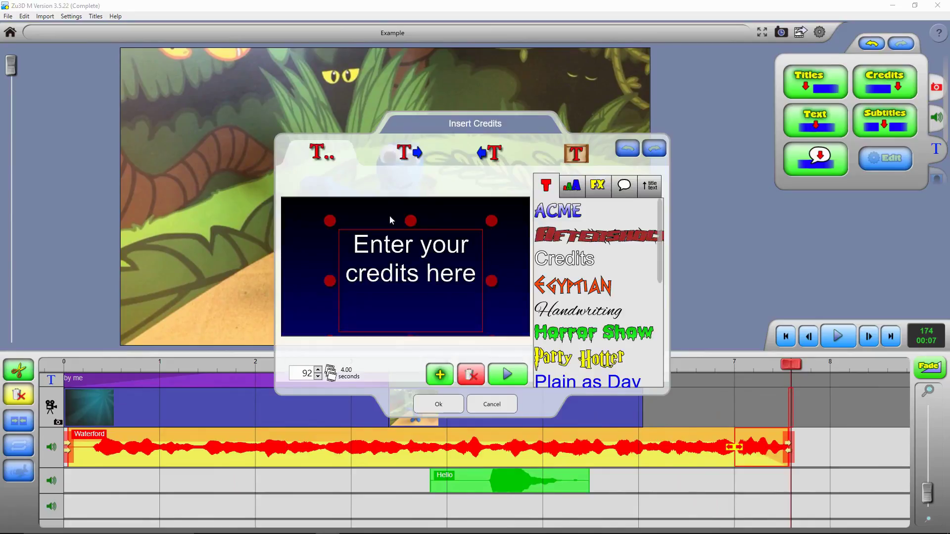
drag(409, 226, 410, 211)
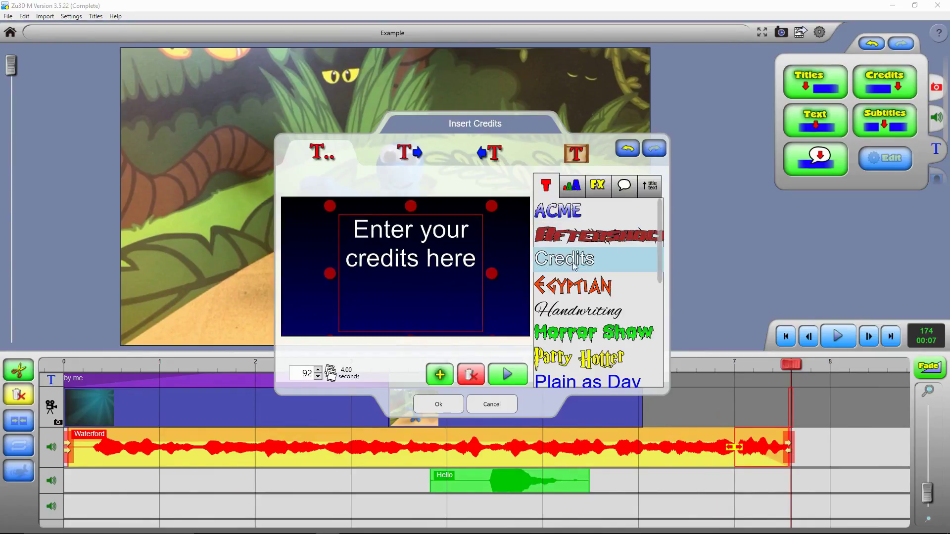
click(609, 258)
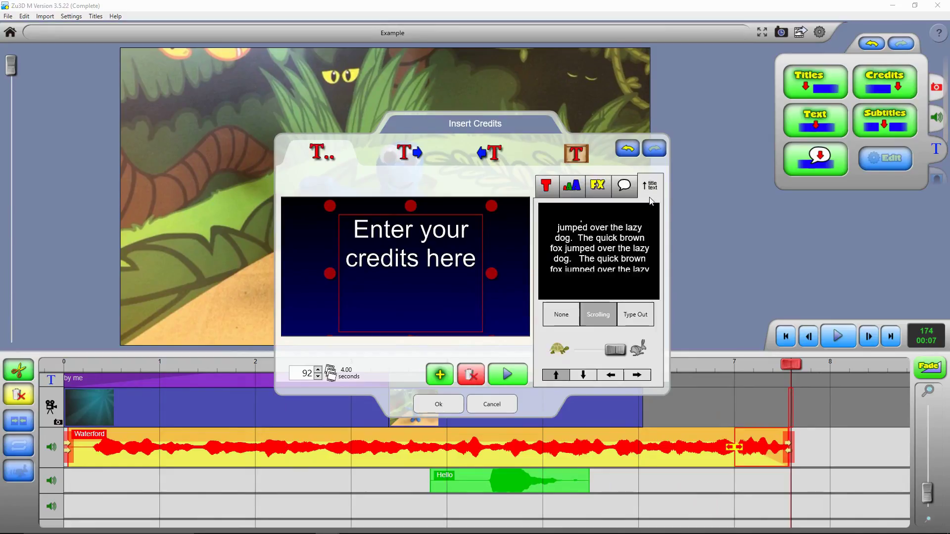
click(427, 272)
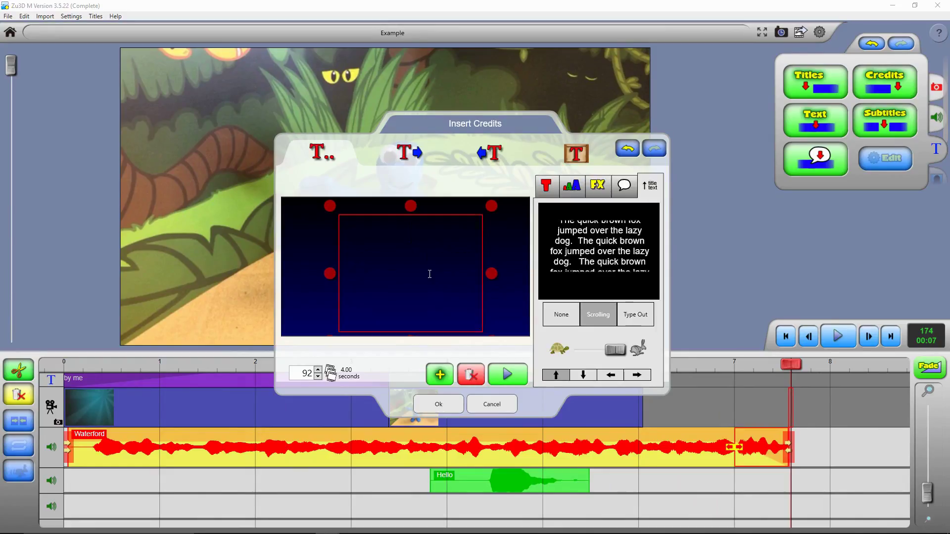
text(Thank you)
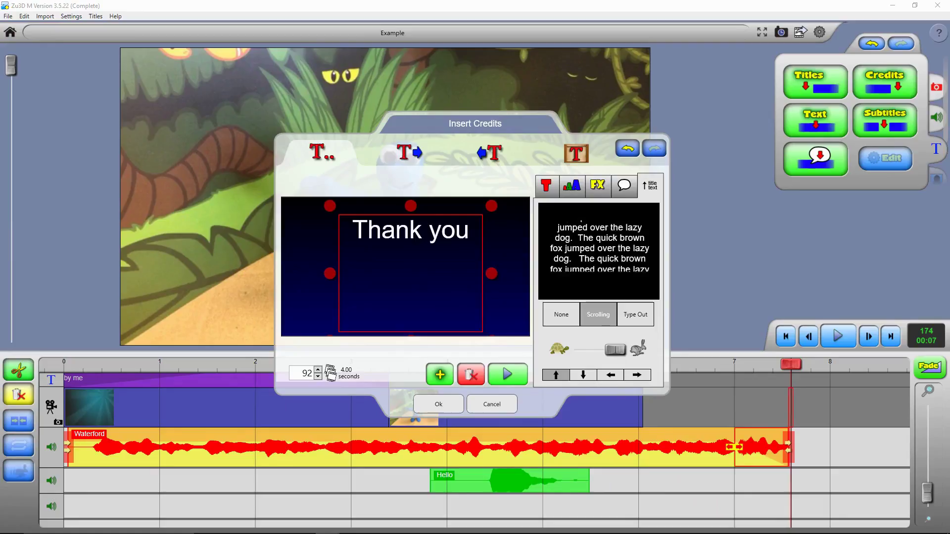
text( for wa)
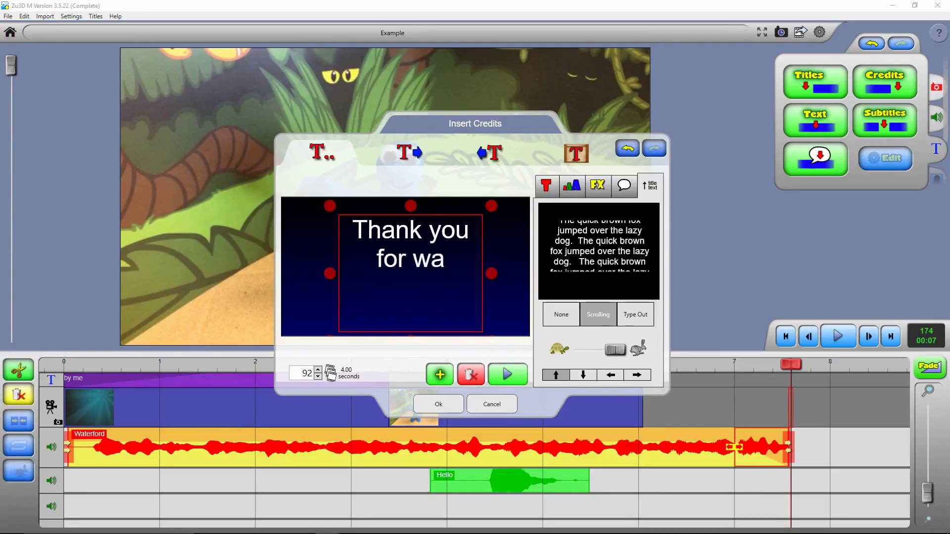
text(tching this w)
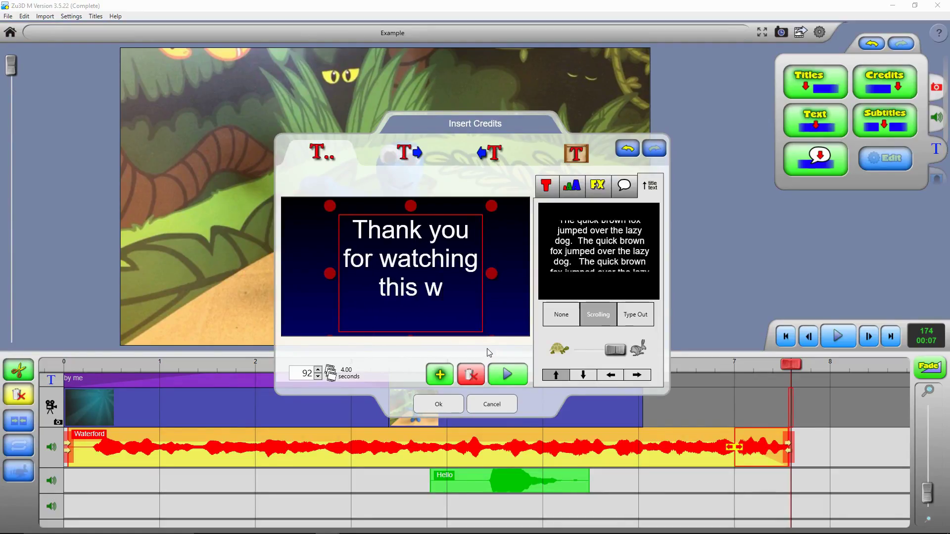
key(BackSpace)
key(BackSpace)
key(BackSpace)
key(BackSpace)
key(BackSpace)
key(BackSpace)
key(Return)
key(Return)
text(This was)
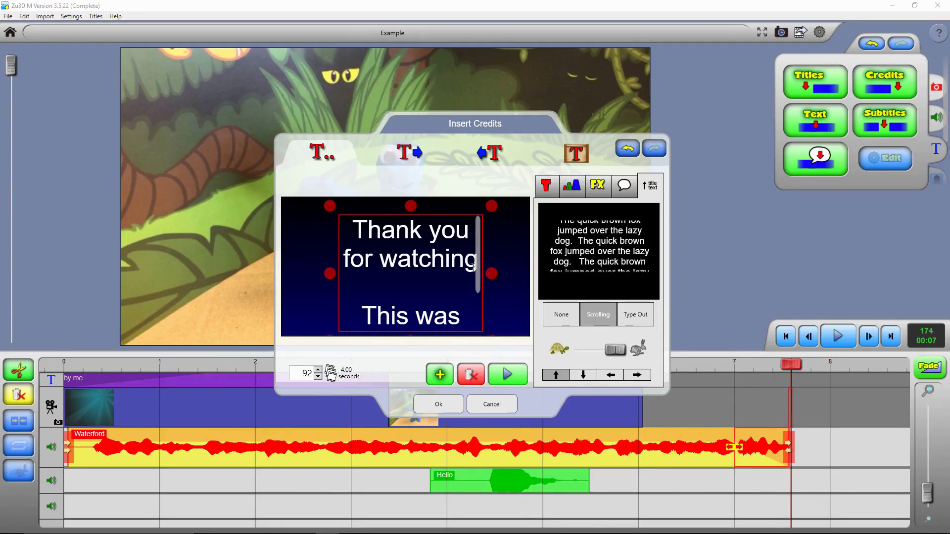
text( made by mne)
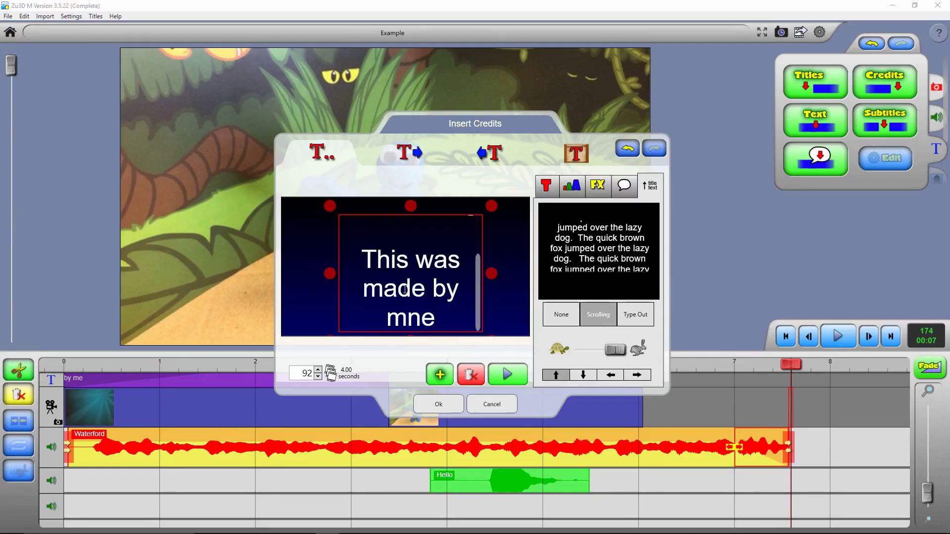
click(419, 325)
key(BackSpace)
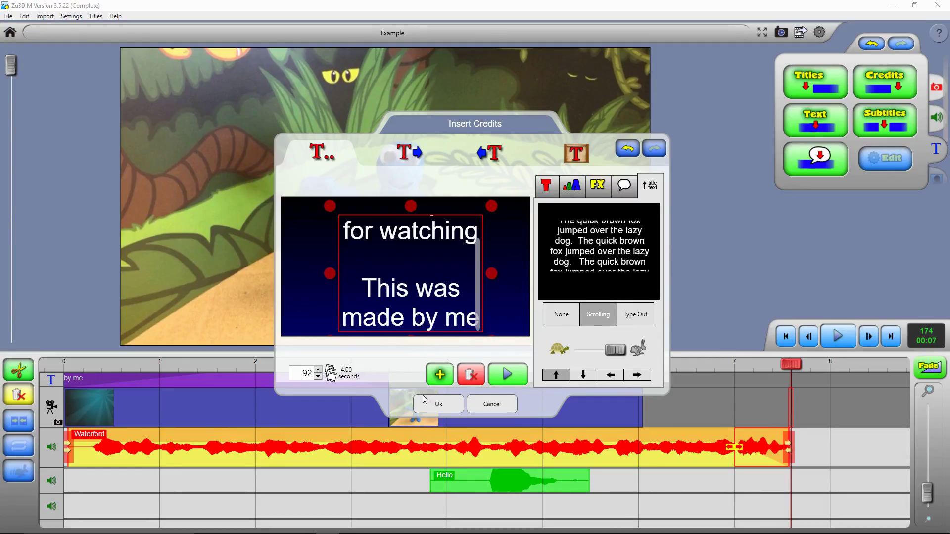
- Add the credits, extend the clip to end around 7.1 s, then return to about 3 s
click(439, 405)
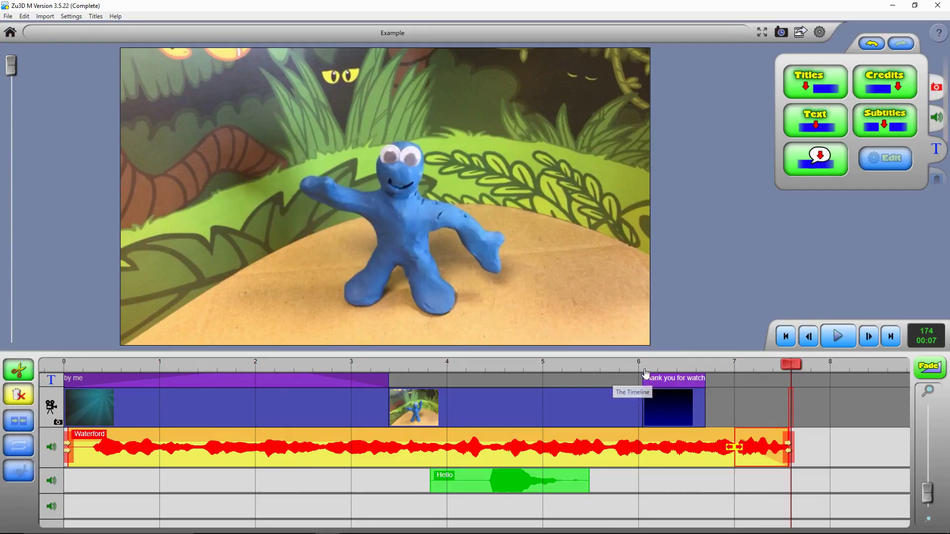
click(662, 402)
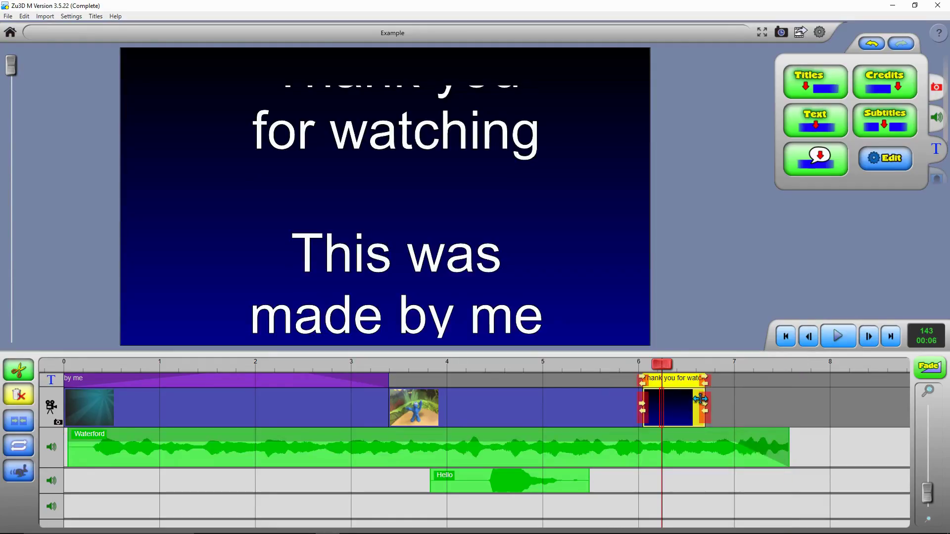
drag(702, 401, 738, 406)
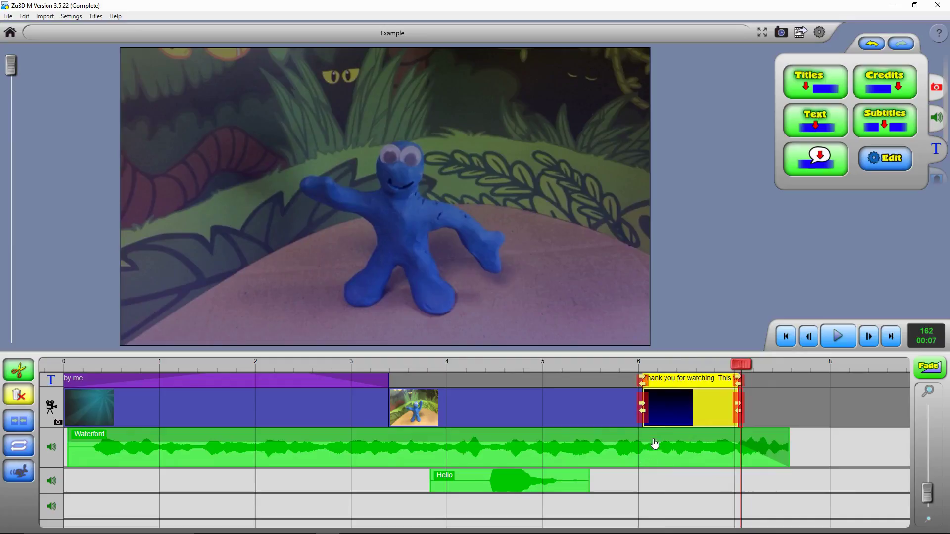
click(413, 365)
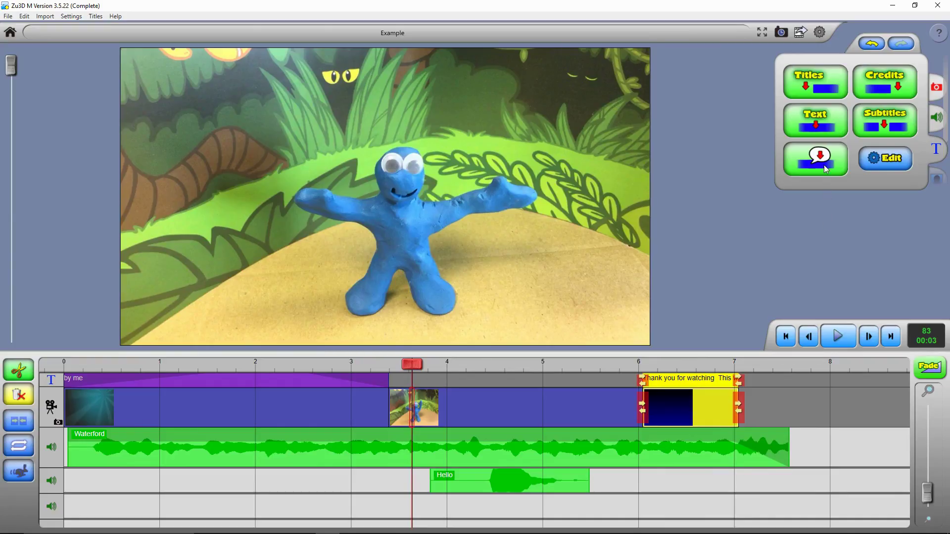
- Add a speech bubble at the scene's upper left and change its text to 'Hello!'
click(810, 158)
drag(413, 236, 345, 238)
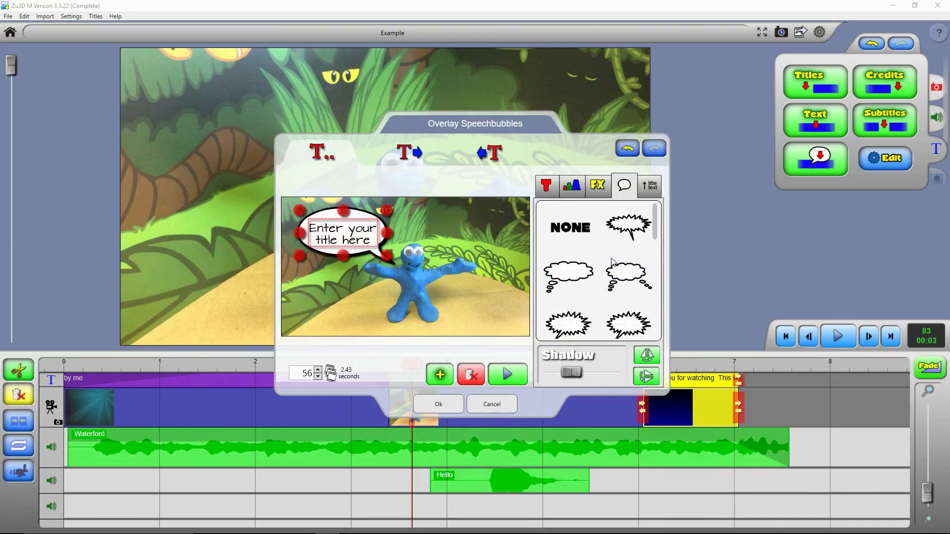
click(339, 243)
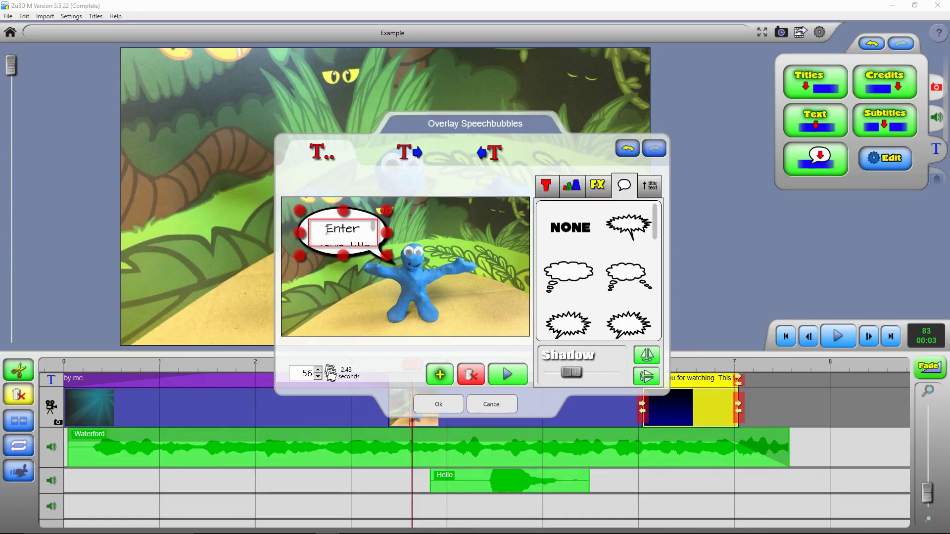
drag(325, 231, 391, 268)
text(Hello!)
- Enlarge the 'Hello!' text, use the rounded bubble shape, nudge it lower, and place it
click(569, 187)
drag(578, 210, 581, 209)
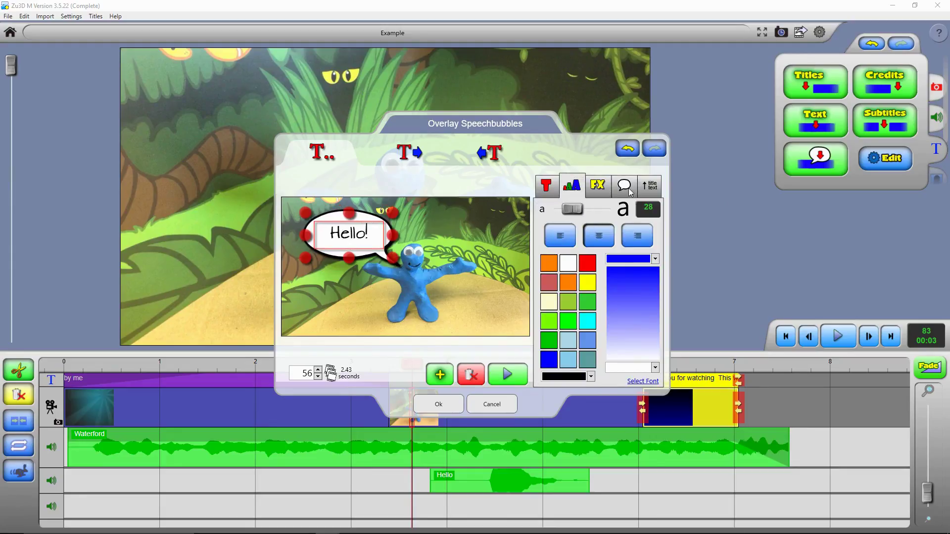
click(625, 187)
click(590, 335)
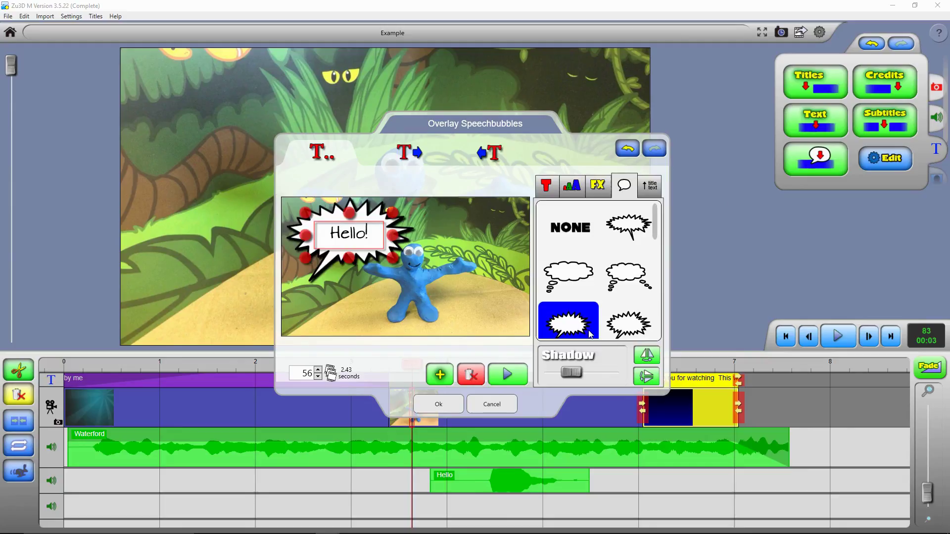
scroll(573, 296, down, 2)
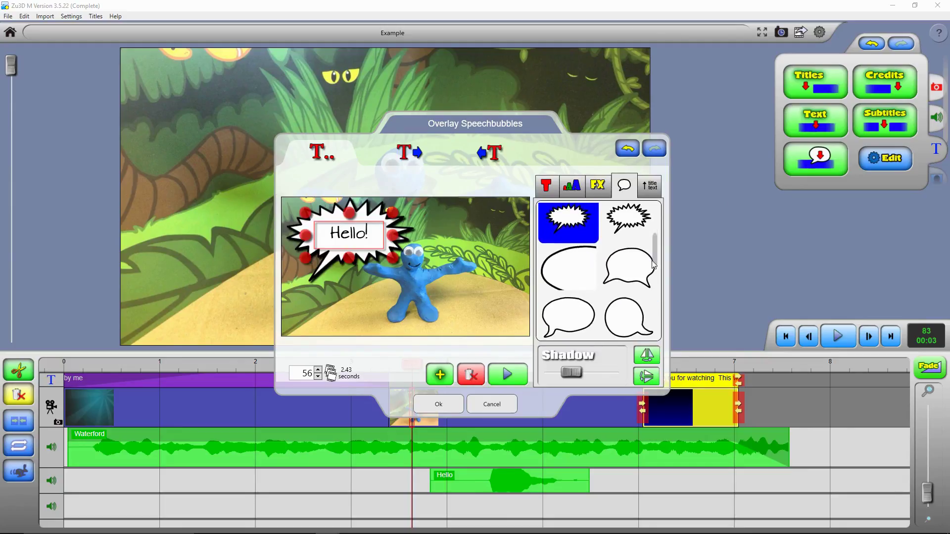
click(572, 312)
drag(355, 229, 357, 235)
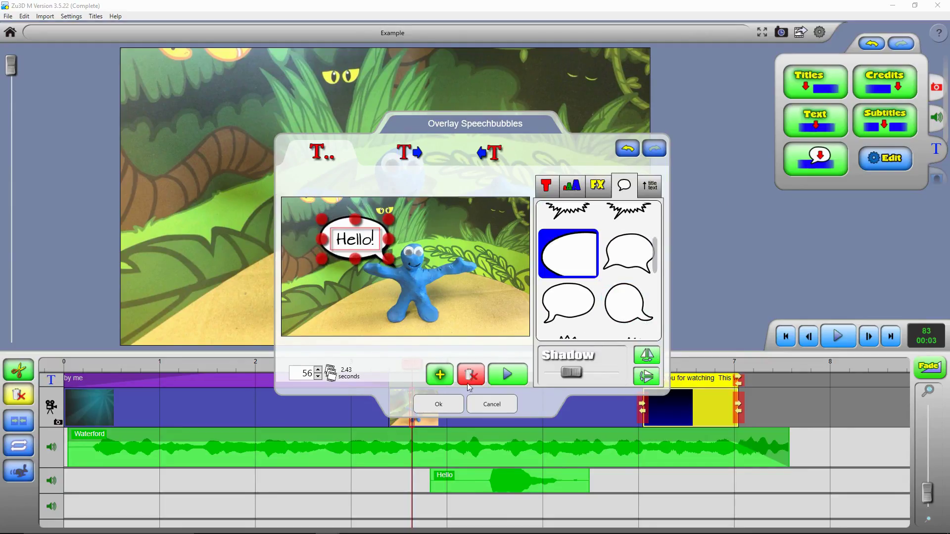
click(438, 404)
- Shorten the Hello! clip to end around 5 s and add Fade transitions before the middle and final video clips
click(493, 385)
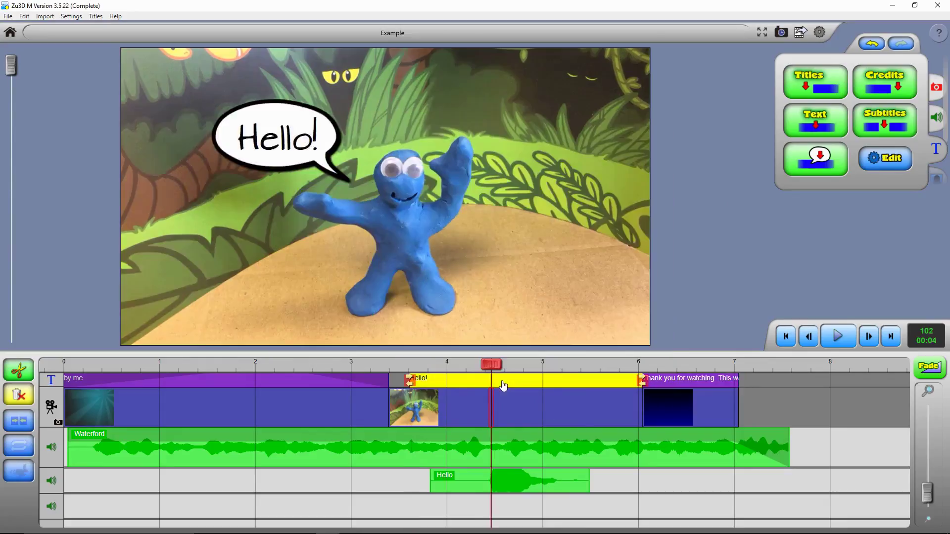
drag(639, 384, 551, 384)
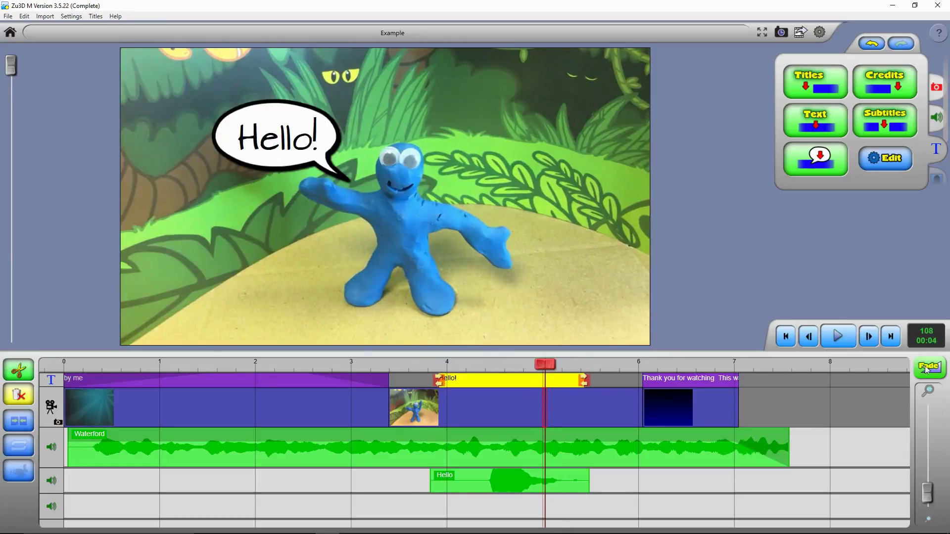
drag(927, 370, 634, 410)
drag(938, 377, 414, 403)
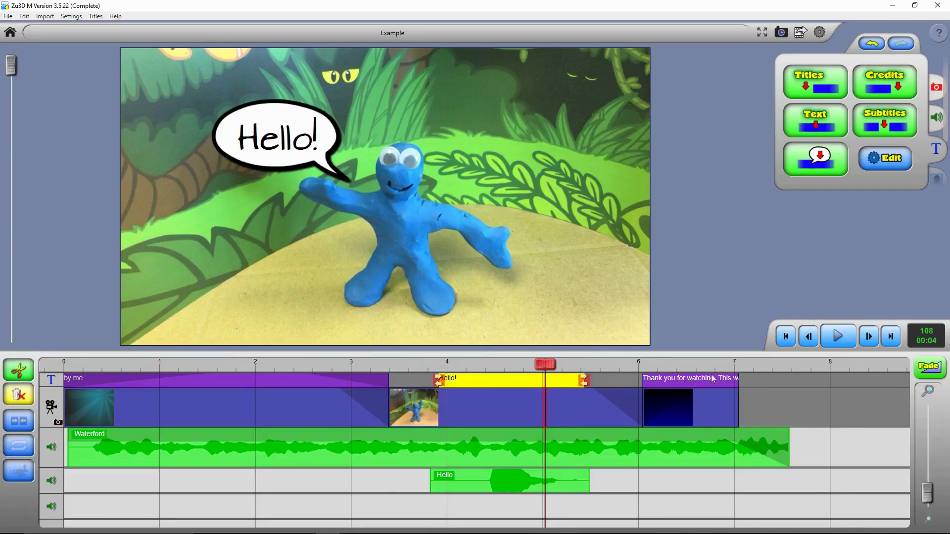
click(784, 337)
- Play the whole film from the beginning to check the bubble, fades and credits
click(838, 336)
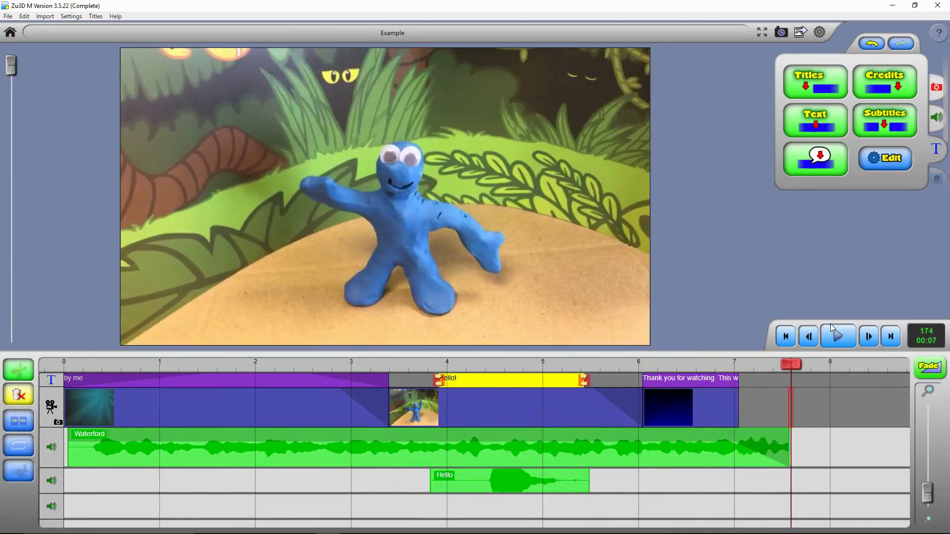
- Slow the thank-you credits' scrolling speed toward the tortoise and extend the Waterford music to the film's end
click(696, 410)
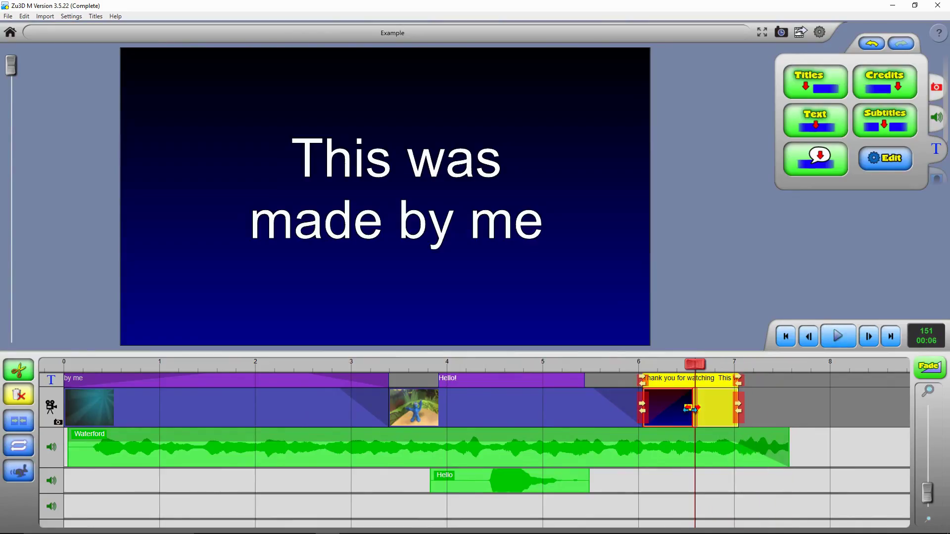
right_click(673, 384)
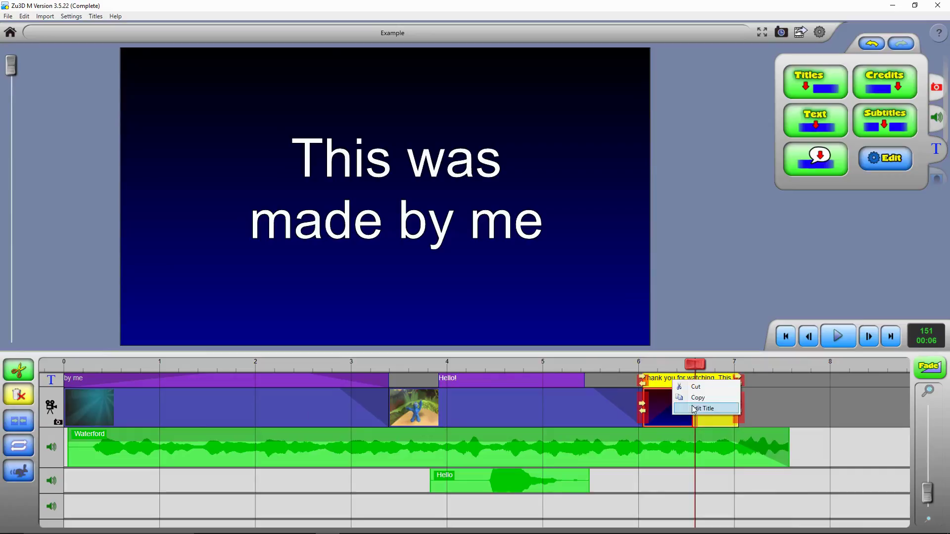
click(839, 221)
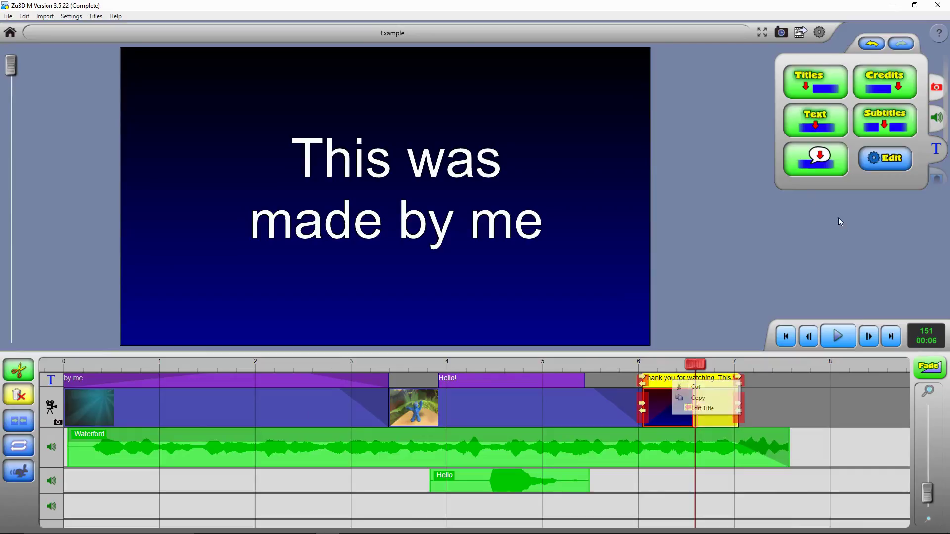
click(890, 166)
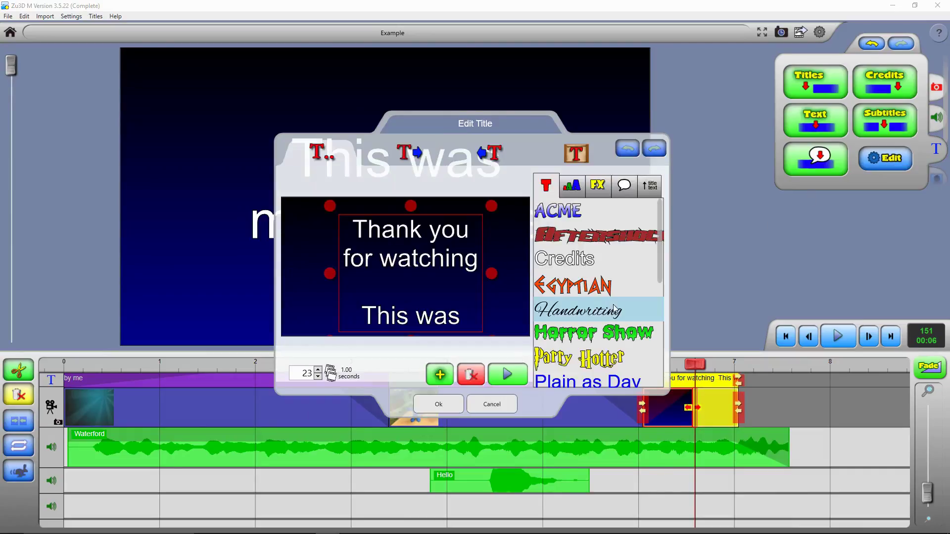
click(653, 187)
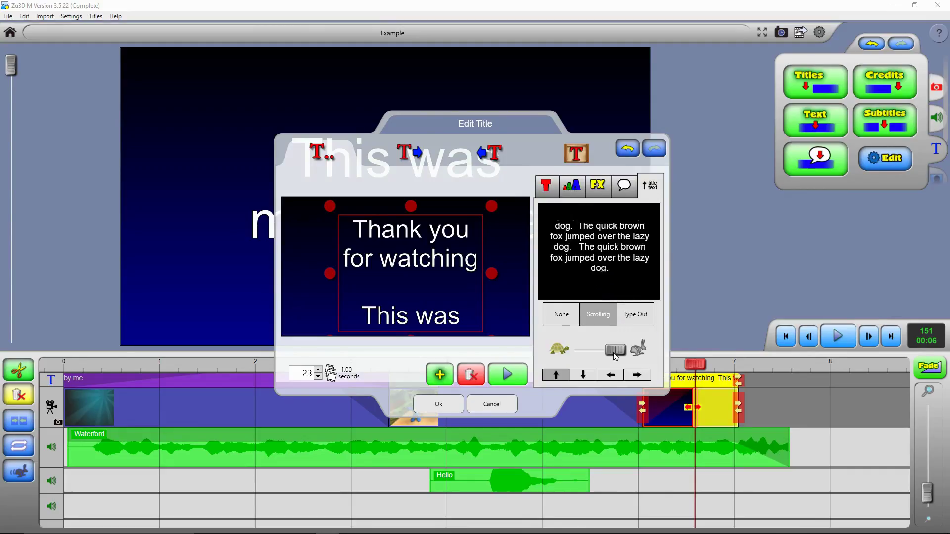
drag(615, 351, 598, 351)
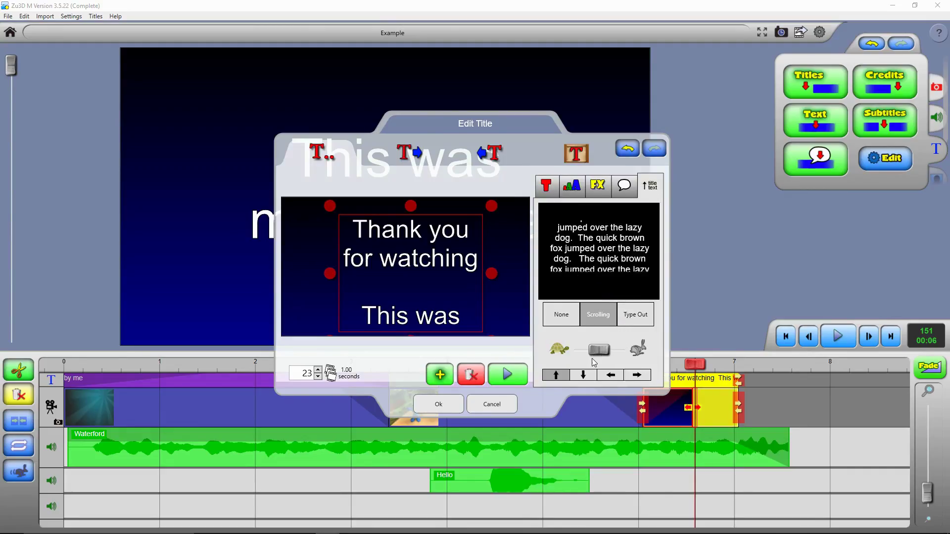
click(429, 408)
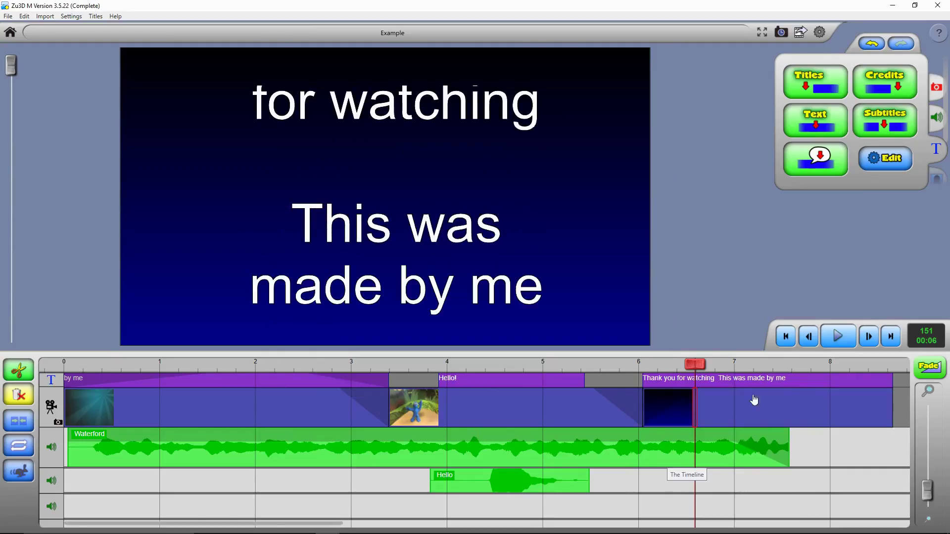
drag(786, 446, 894, 440)
- Play the film from the start, pause on the credits, and cancel the Export Film dialog
click(785, 338)
click(836, 342)
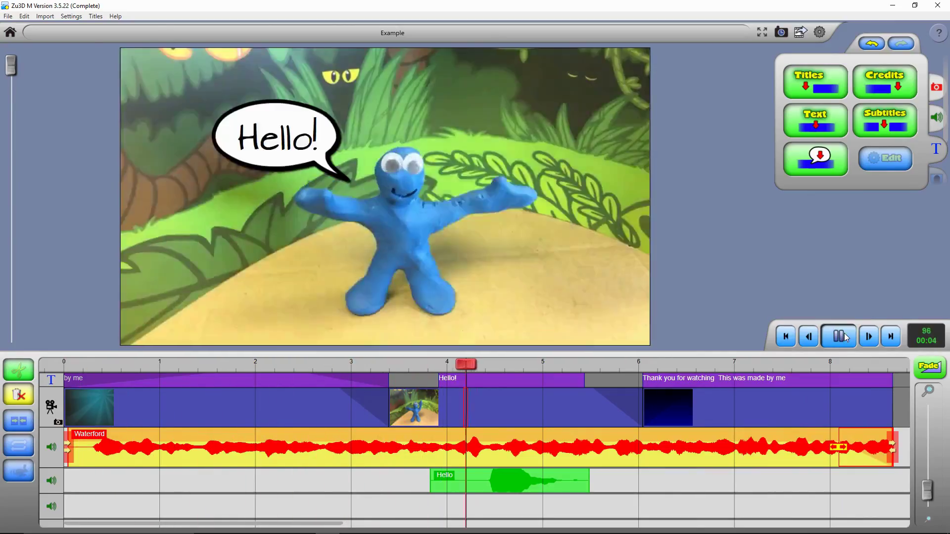
click(844, 335)
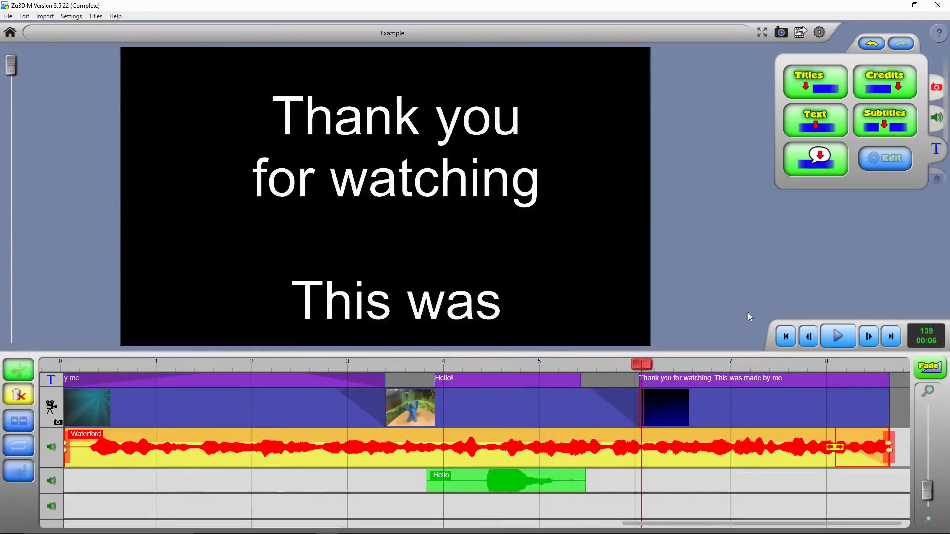
click(799, 33)
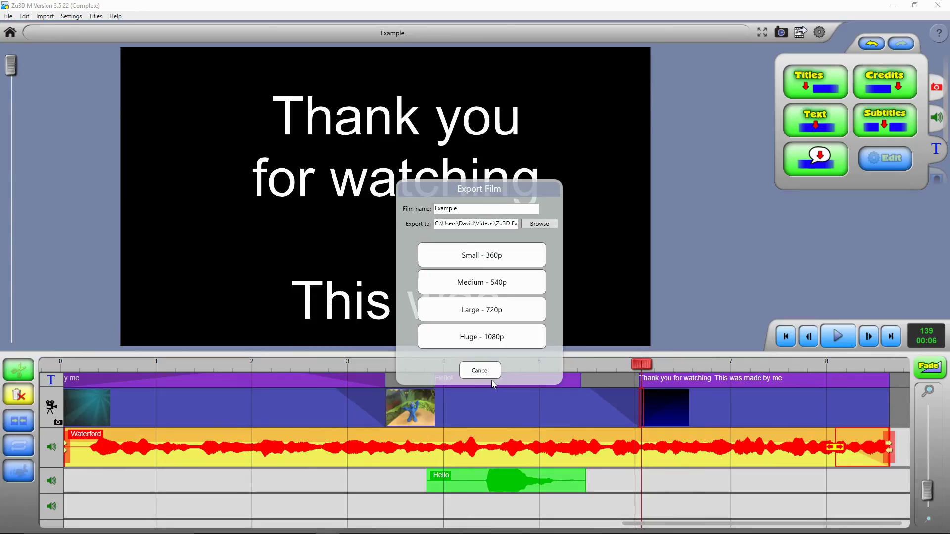
click(479, 373)
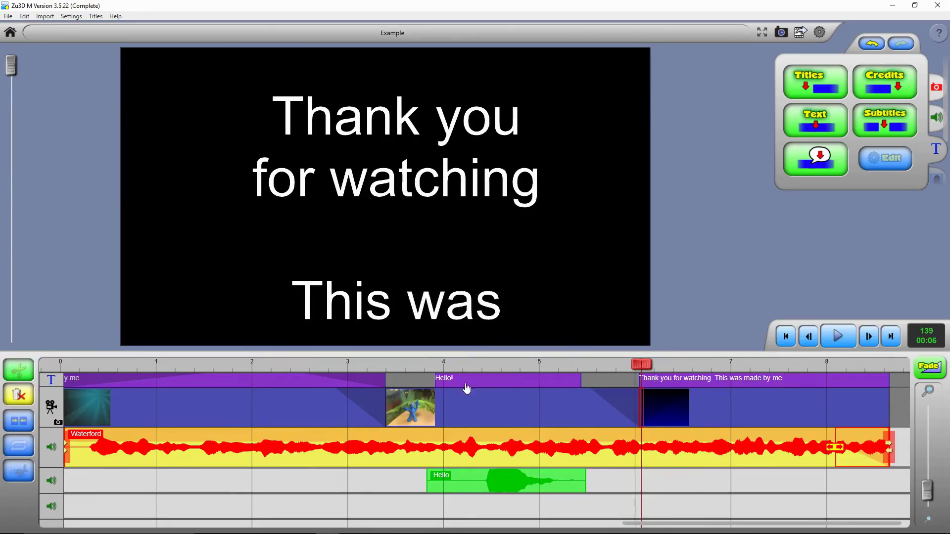
- Go to the Hello! frame at about 4 seconds and show the painting tools
click(442, 365)
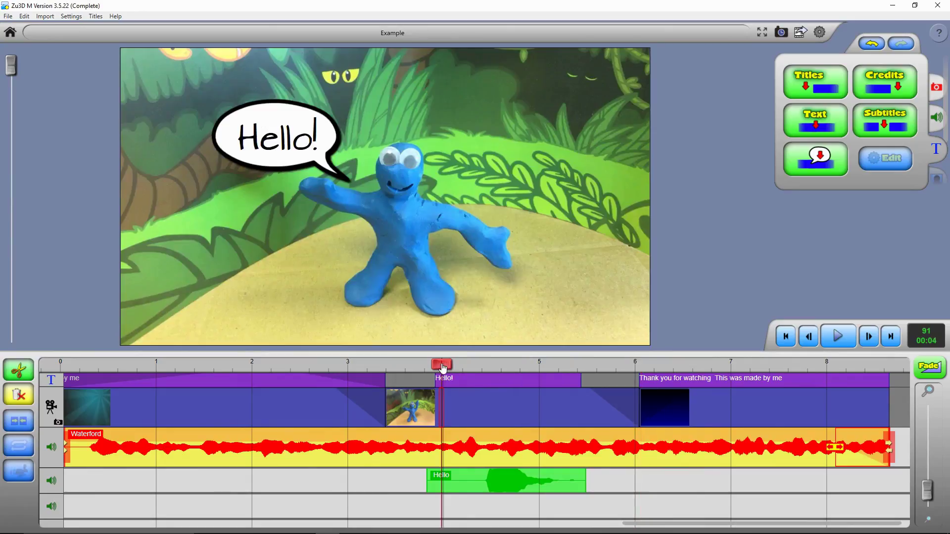
click(936, 180)
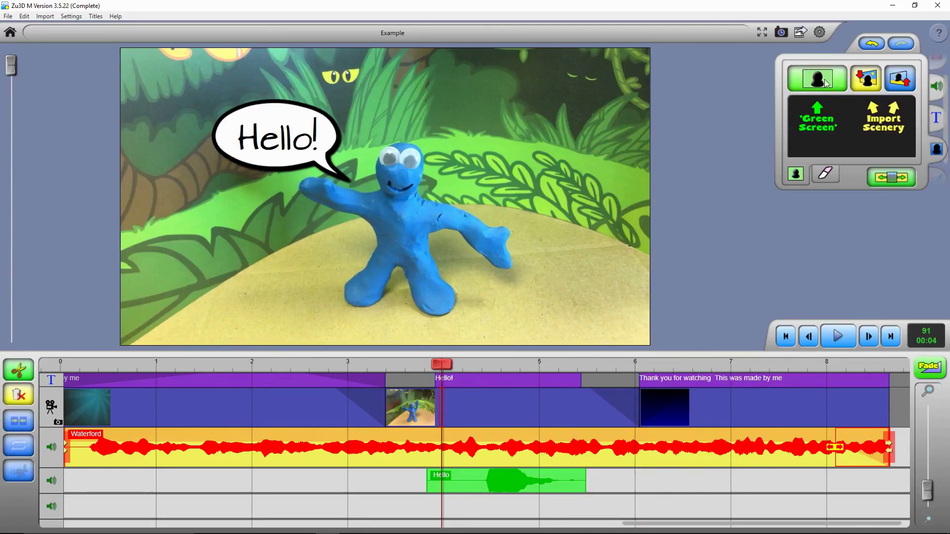
click(942, 178)
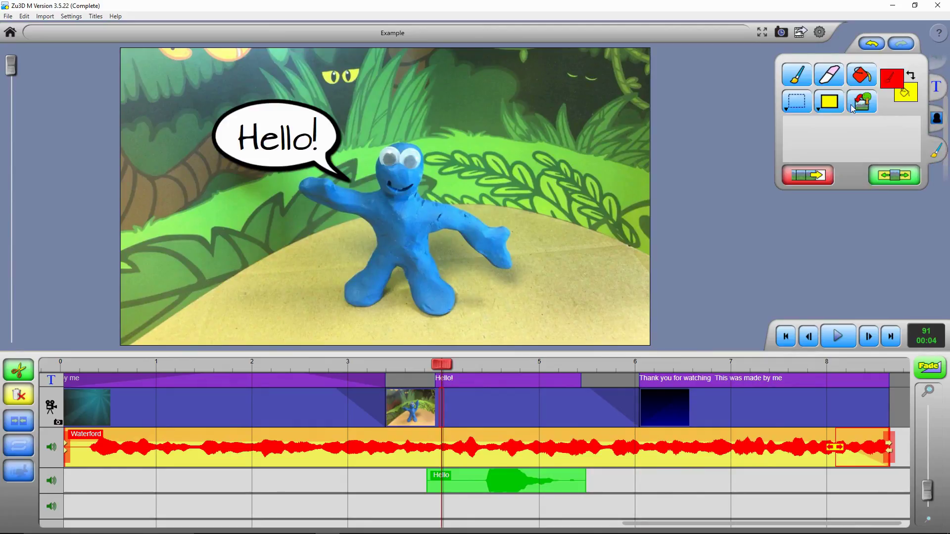